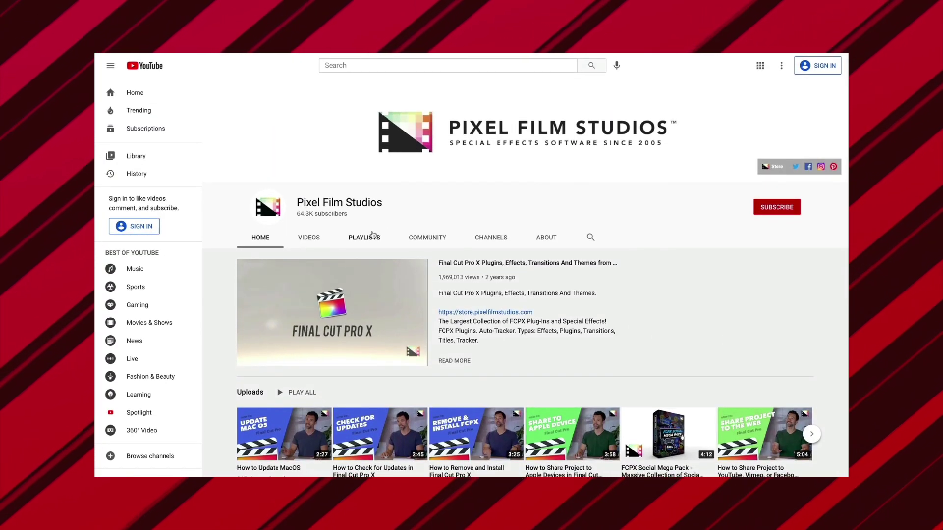
# Open Pixel Film Studios' Comprehensive Video Tutorials playlist and browse its list of Final Cut Pro X lessons
pyautogui.click(372, 235)
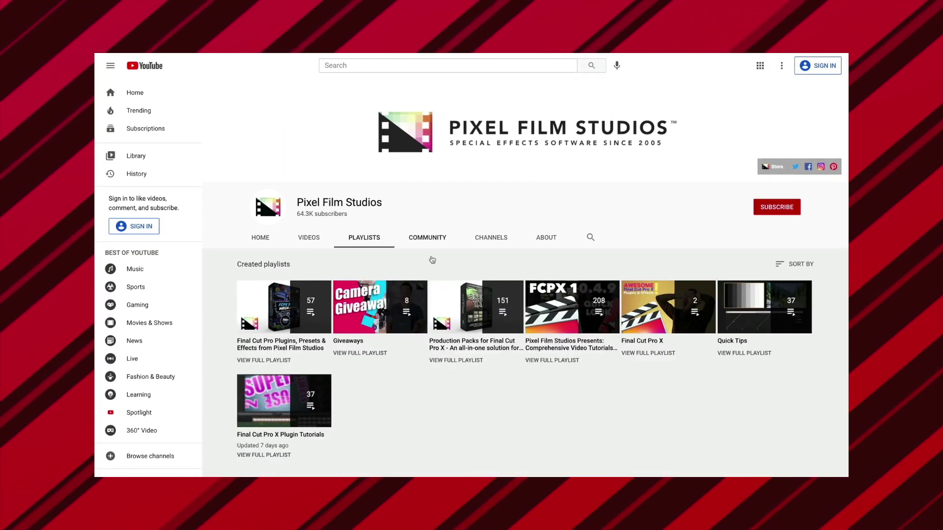
pyautogui.click(558, 344)
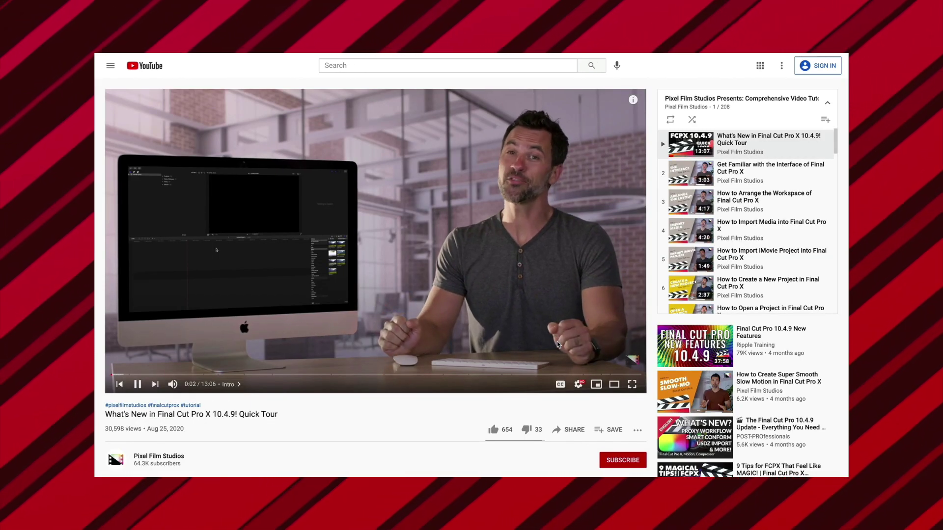
pyautogui.scroll(-2, 722, 235)
pyautogui.scroll(-13, 722, 236)
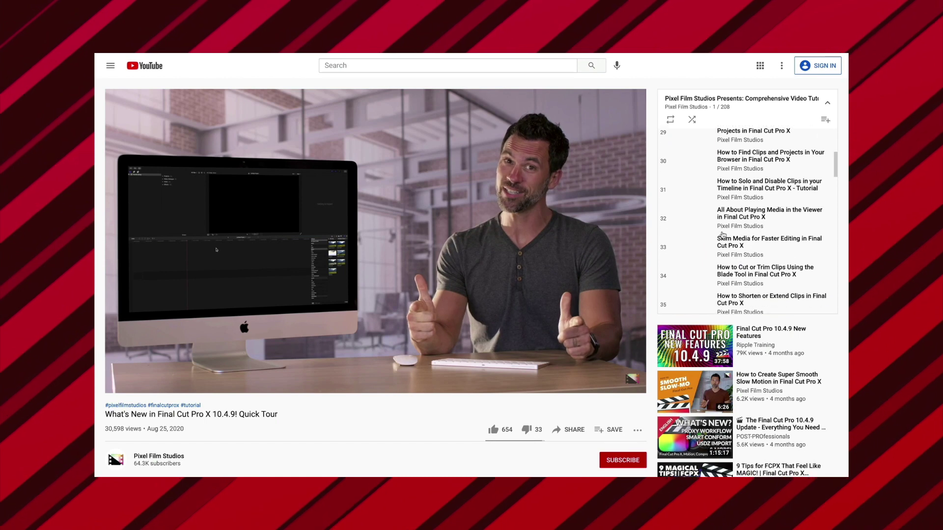
pyautogui.scroll(4, 722, 235)
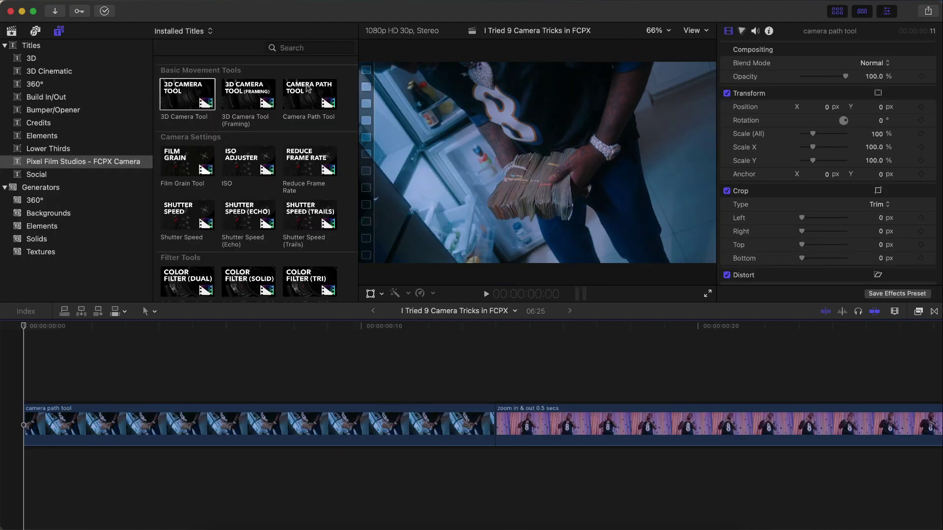
# In Final Cut Pro, place the Camera Path Tool title above the first clip and trim it to the clip's end, 14 frames
pyautogui.click(307, 87)
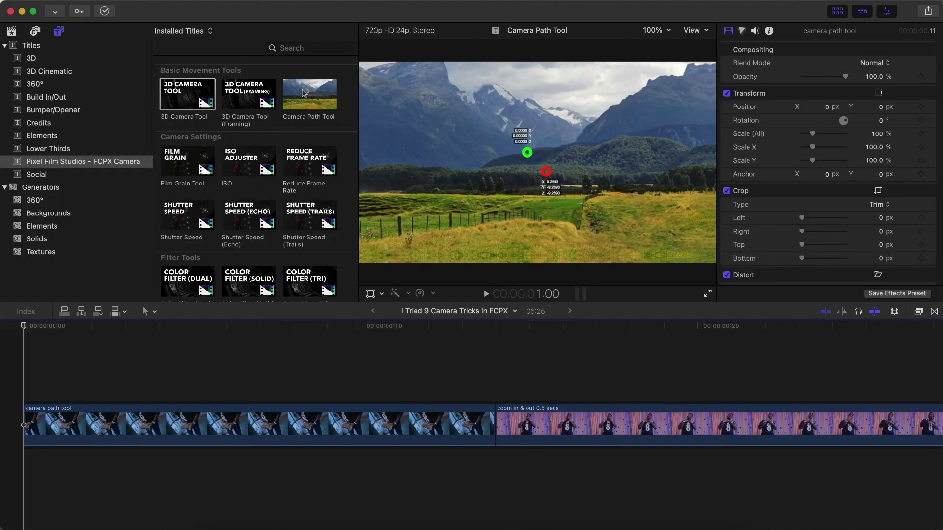
pyautogui.moveTo(307, 88); pyautogui.dragTo(24, 382)
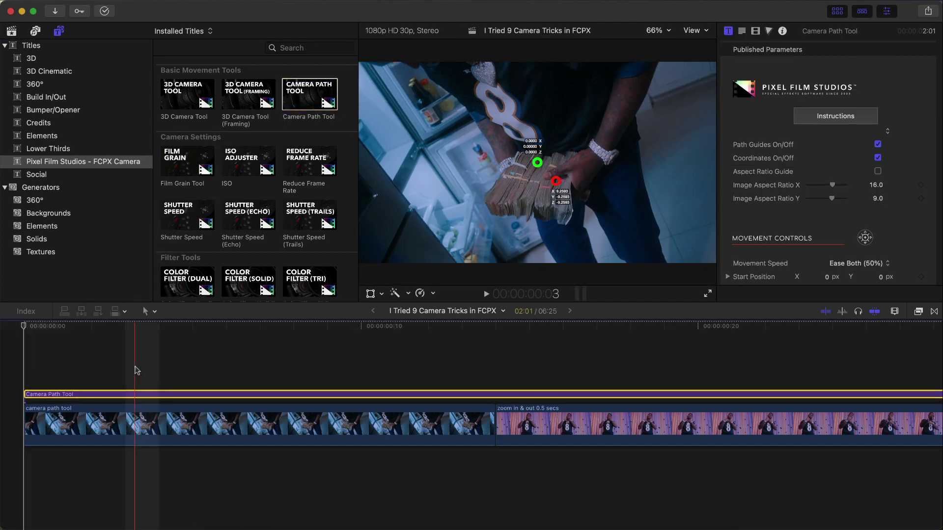
pyautogui.press('super+minus')
pyautogui.press('super+minus')
pyautogui.press('super+minus')
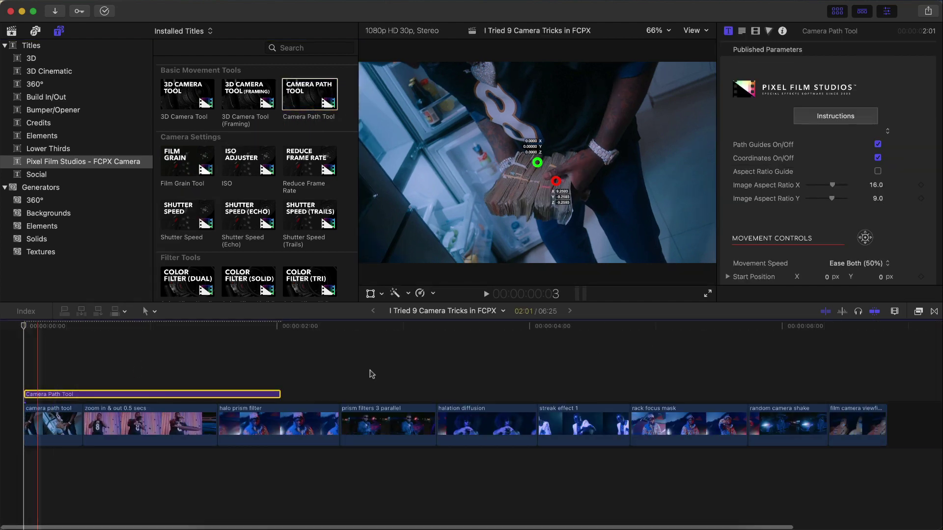
pyautogui.moveTo(279, 393); pyautogui.dragTo(89, 395)
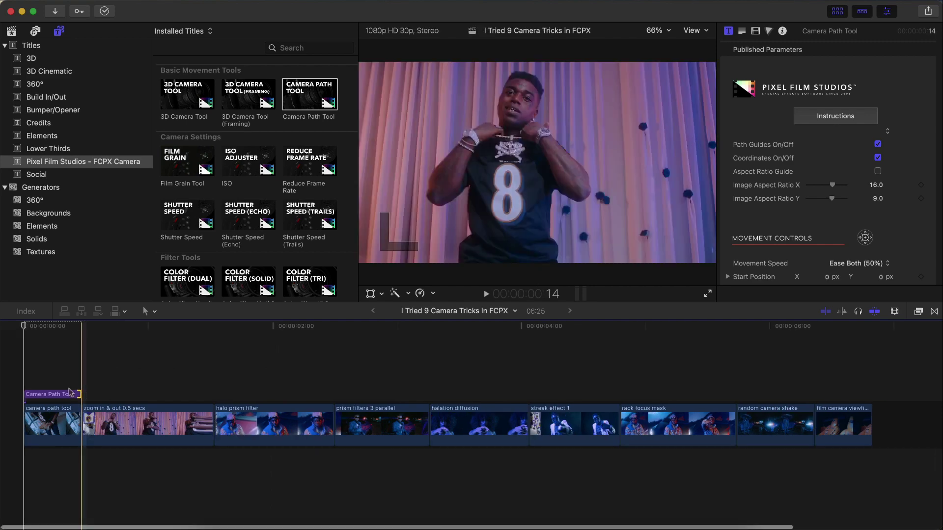
# Try shortening the Camera Path Tool title to 4 frames and moving it toward mid-clip, and undo both changes
pyautogui.press('super+equal')
pyautogui.press('super+equal')
pyautogui.press('super+equal')
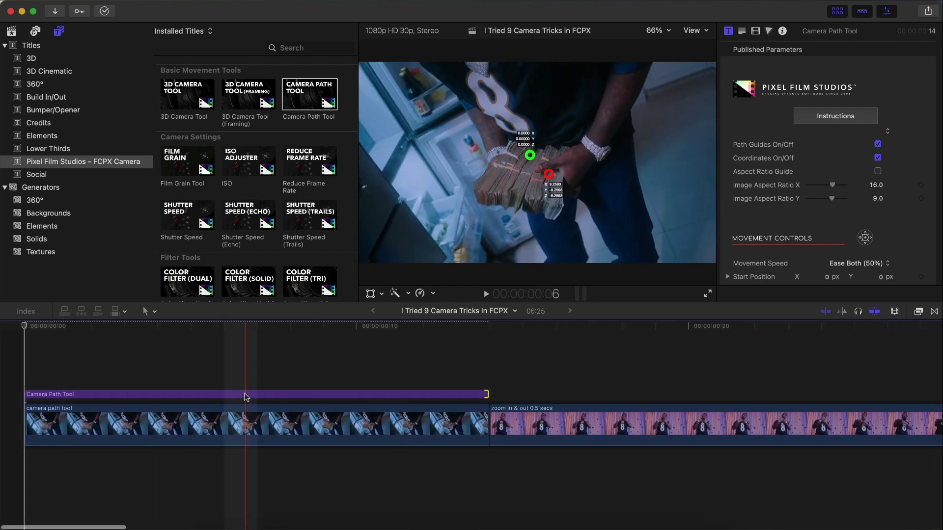
pyautogui.moveTo(491, 394); pyautogui.dragTo(263, 394)
pyautogui.click(170, 356)
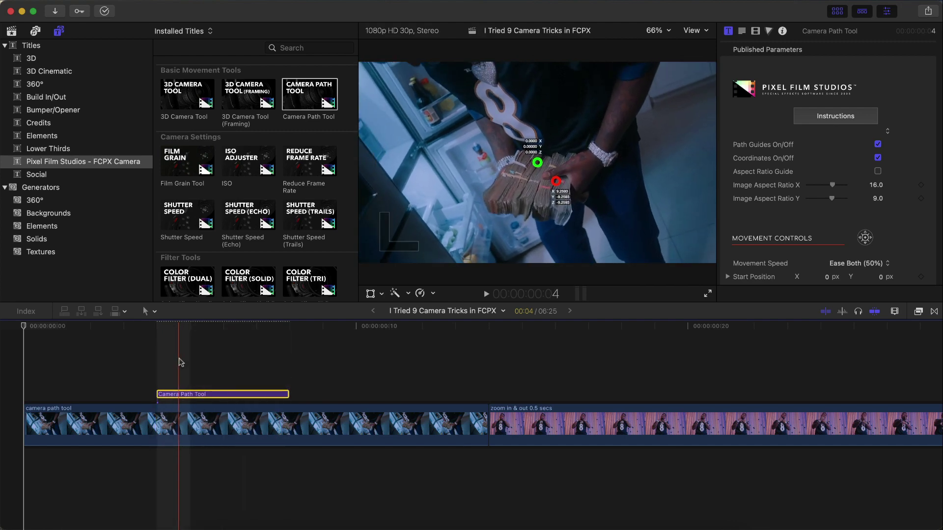
pyautogui.press('super+z')
pyautogui.press('super+z')
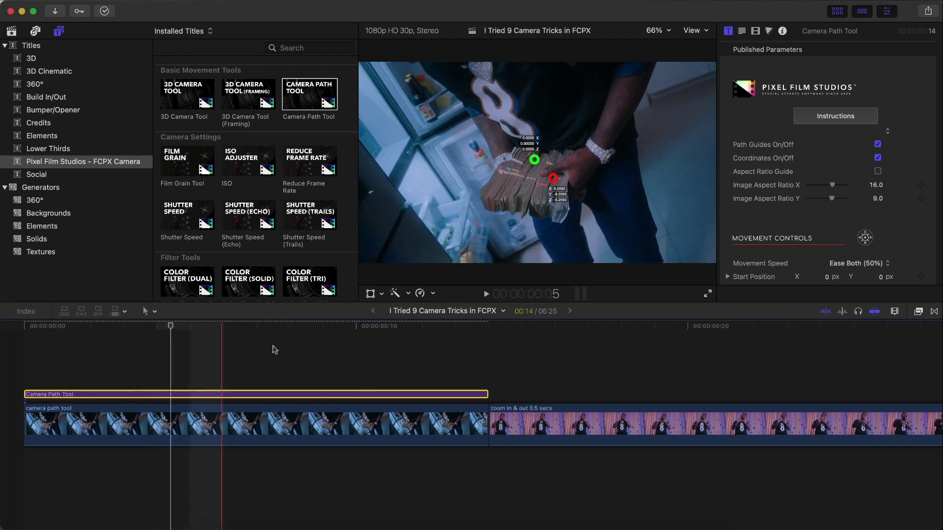
# Hide the browser, read the Camera Path Tool instructions, and close them
pyautogui.click(837, 11)
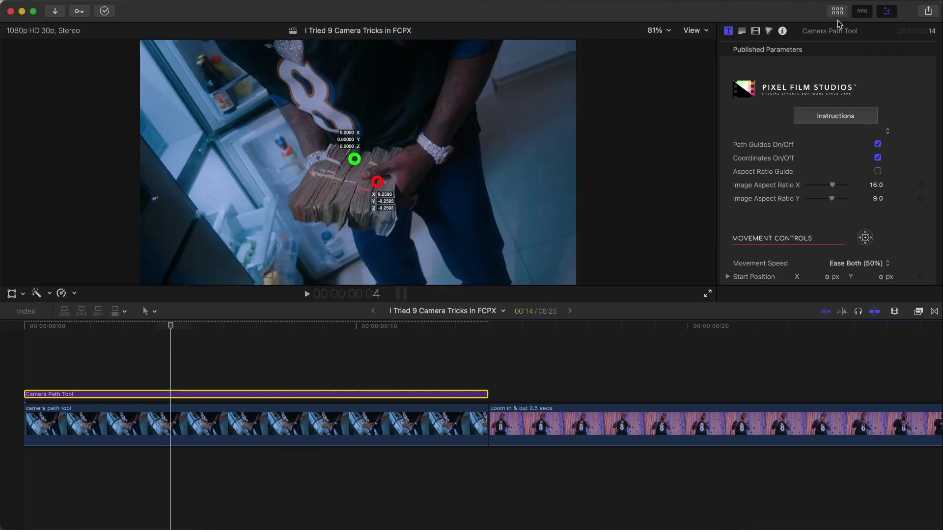
pyautogui.scroll(-1, 810, 126)
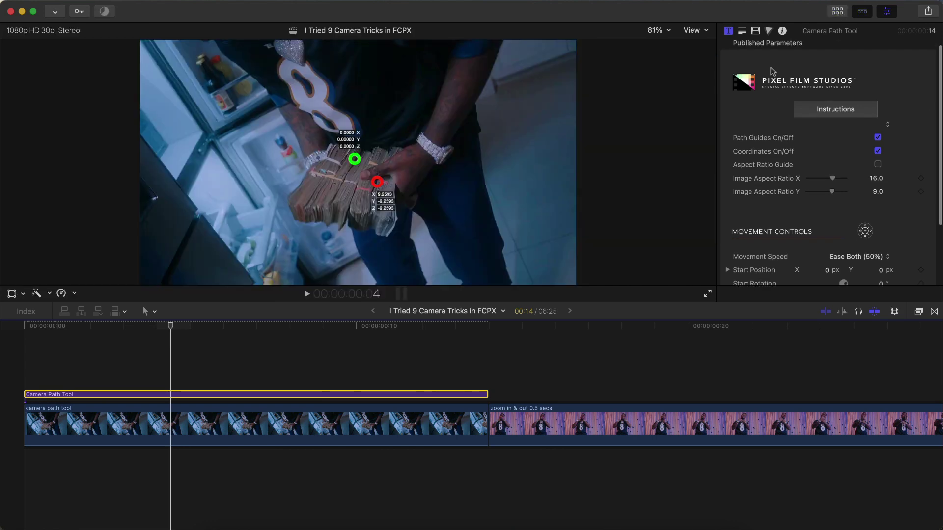
pyautogui.click(828, 113)
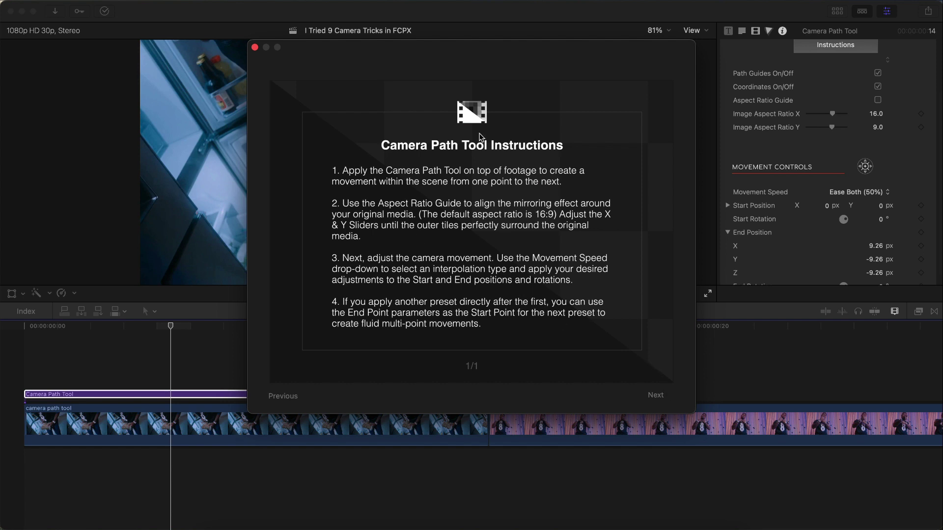
pyautogui.click(255, 47)
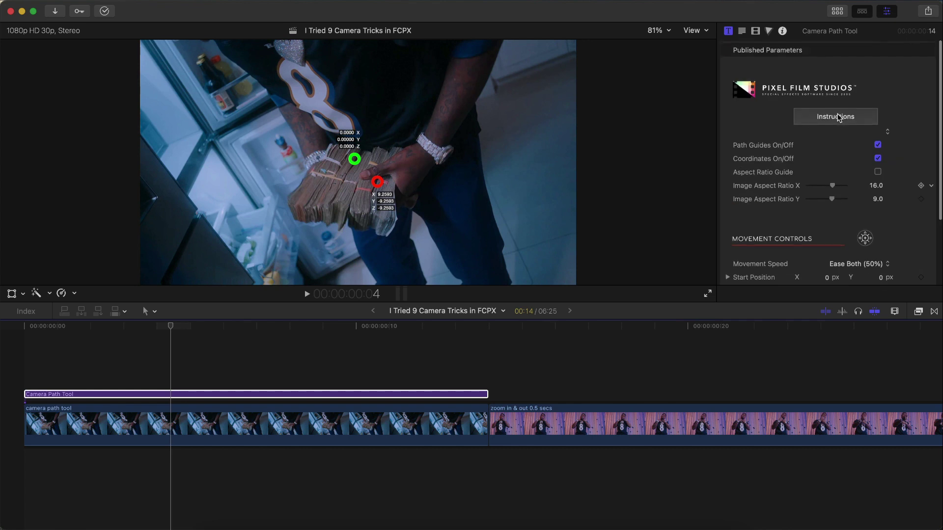
# With the playhead at the start of the Camera Path Tool title, switch its coordinates display off and back on
pyautogui.click(41, 338)
pyautogui.scroll(-2, 863, 146)
pyautogui.scroll(2, 864, 148)
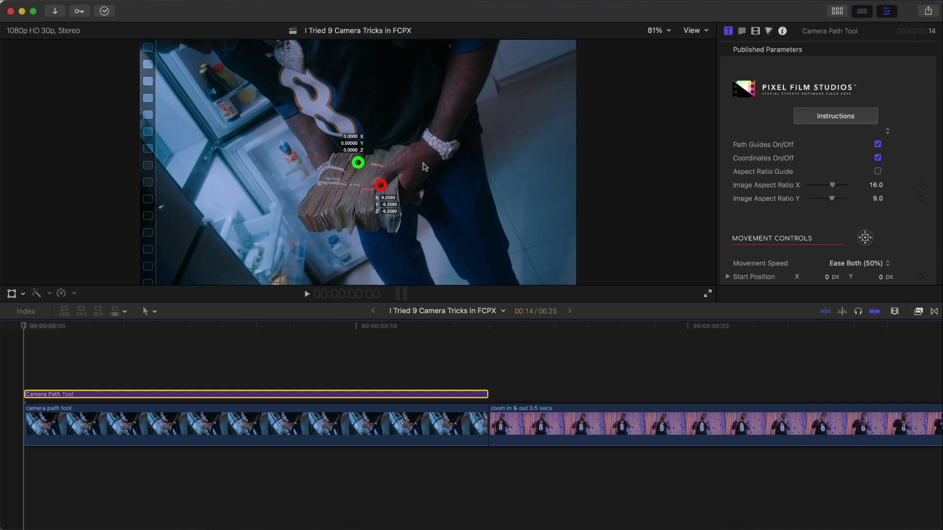
pyautogui.click(878, 158)
pyautogui.click(878, 158)
# Try a different Image Aspect Ratio X for the Camera Path Tool title and undo it
pyautogui.scroll(-2, 754, 141)
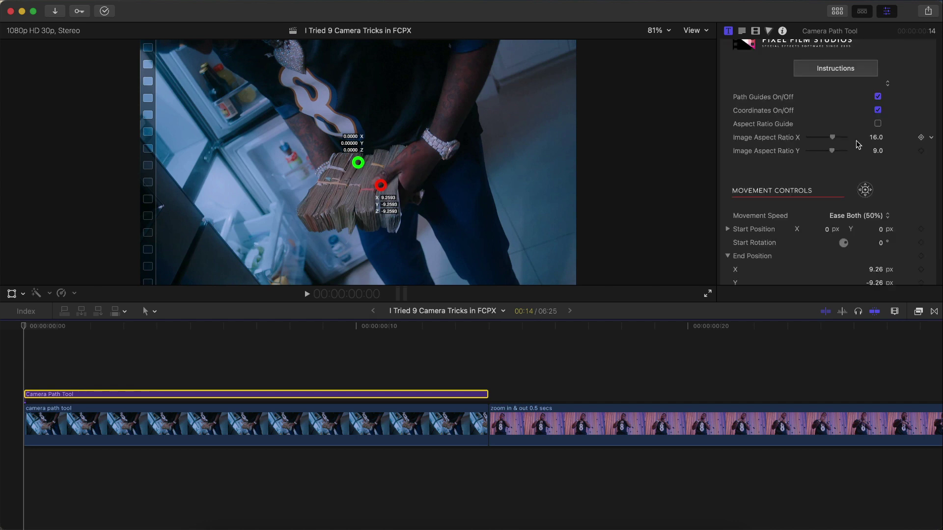
pyautogui.moveTo(876, 137); pyautogui.dragTo(878, 98)
pyautogui.press('super+z')
pyautogui.press('super+z')
# Set the camera path's start position to X -55.6, Y 25.7 px and its end position to X 0.45, Y -8.5 px
pyautogui.scroll(-2, 809, 218)
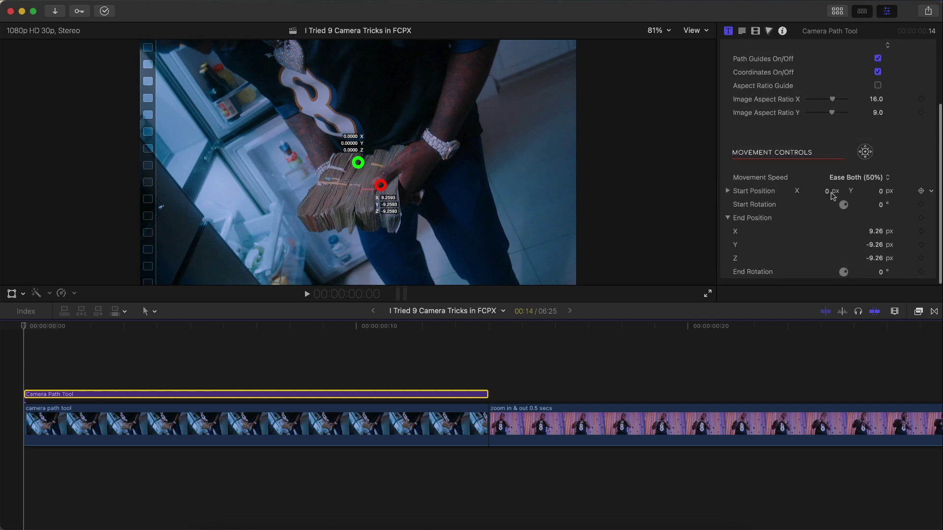
pyautogui.moveTo(829, 195)
pyautogui.mouseDown()
pyautogui.moveTo(802, 194)
pyautogui.moveTo(847, 194)
pyautogui.moveTo(796, 195)
pyautogui.moveTo(827, 193)
pyautogui.moveTo(826, 97)
pyautogui.moveTo(806, 195)
pyautogui.moveTo(735, 195)
pyautogui.moveTo(877, 192)
pyautogui.moveTo(816, 192)
pyautogui.mouseUp()
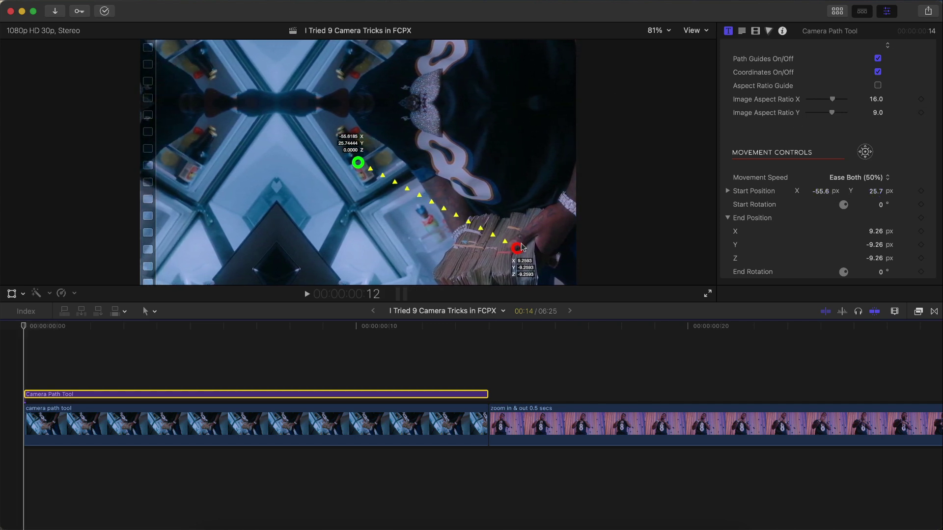
pyautogui.moveTo(822, 191); pyautogui.dragTo(817, 192)
pyautogui.press('super+z')
pyautogui.moveTo(876, 234); pyautogui.dragTo(873, 247)
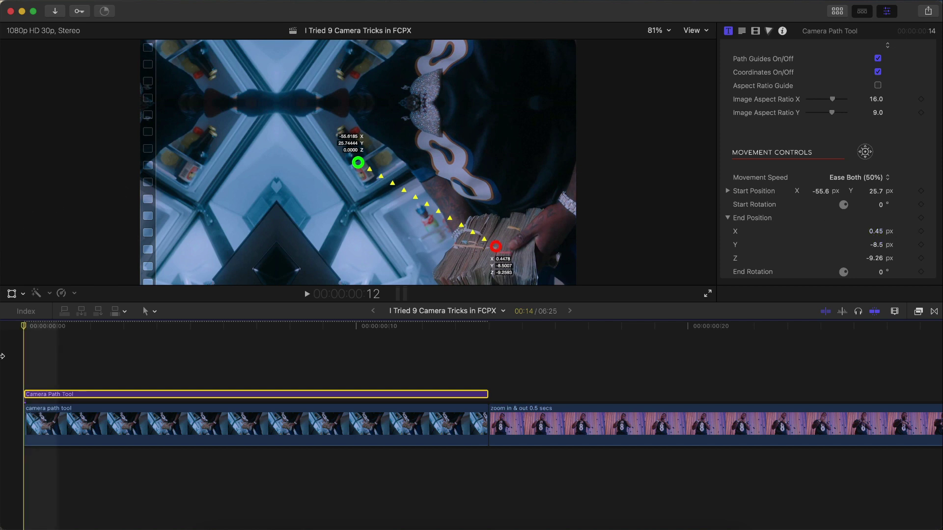
# Turn off the path guides and coordinates of the Camera Path Tool title
pyautogui.scroll(5, 841, 102)
pyautogui.click(877, 144)
pyautogui.click(877, 158)
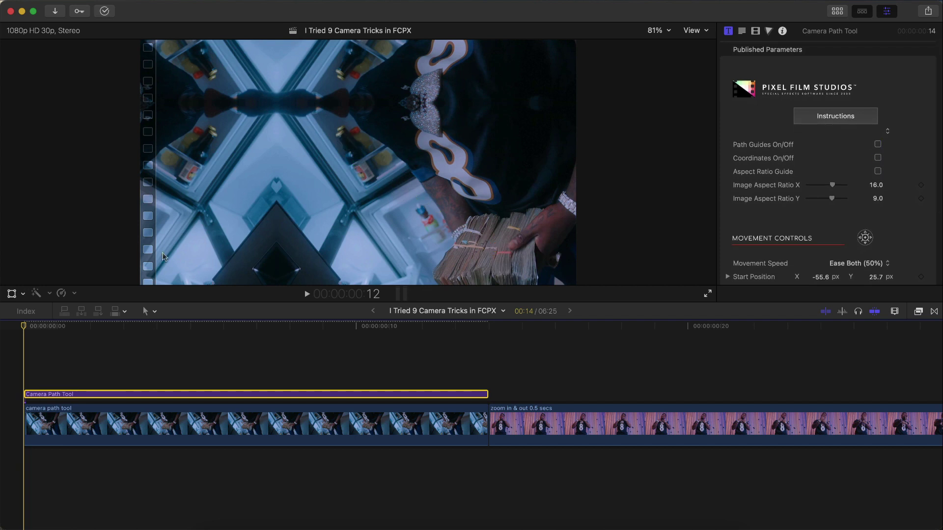
# Play the first clip repeatedly to examine the camera path movement, and return the playhead to the start
pyautogui.press('space')
pyautogui.press('space')
pyautogui.press('space')
pyautogui.press('space')
pyautogui.press('space')
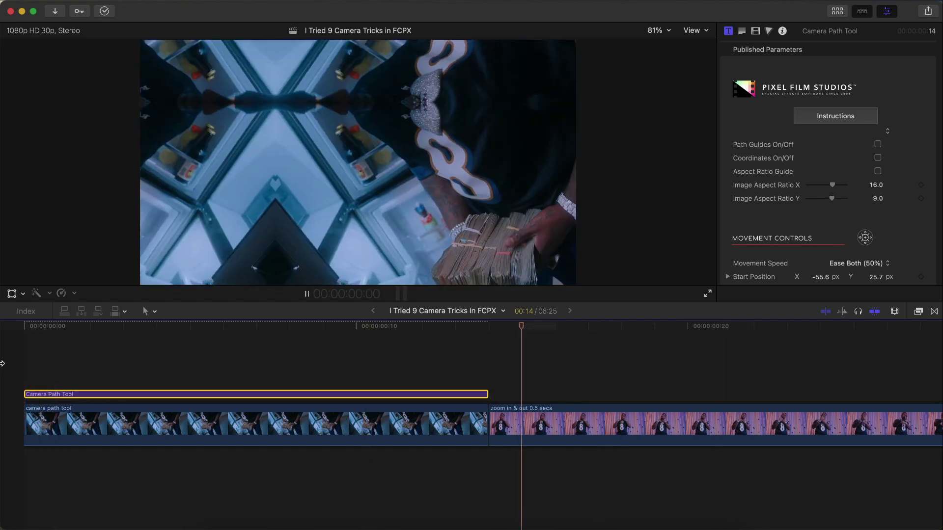
pyautogui.press('space')
pyautogui.press('space')
pyautogui.press('space')
pyautogui.press('space')
pyautogui.press('space')
pyautogui.press('Home')
# Try the Ease Out (12.5%) movement speed on the Camera Path Tool title and preview it
pyautogui.scroll(-5, 810, 152)
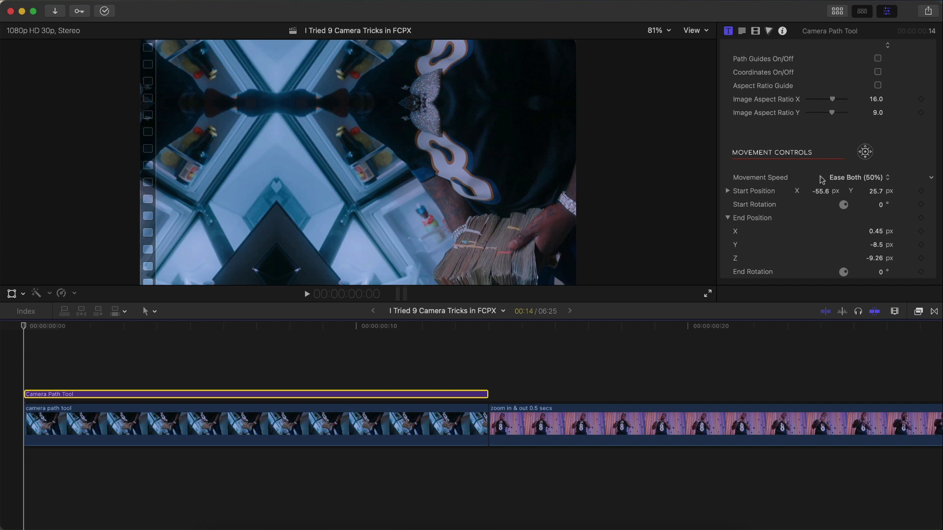
pyautogui.click(848, 179)
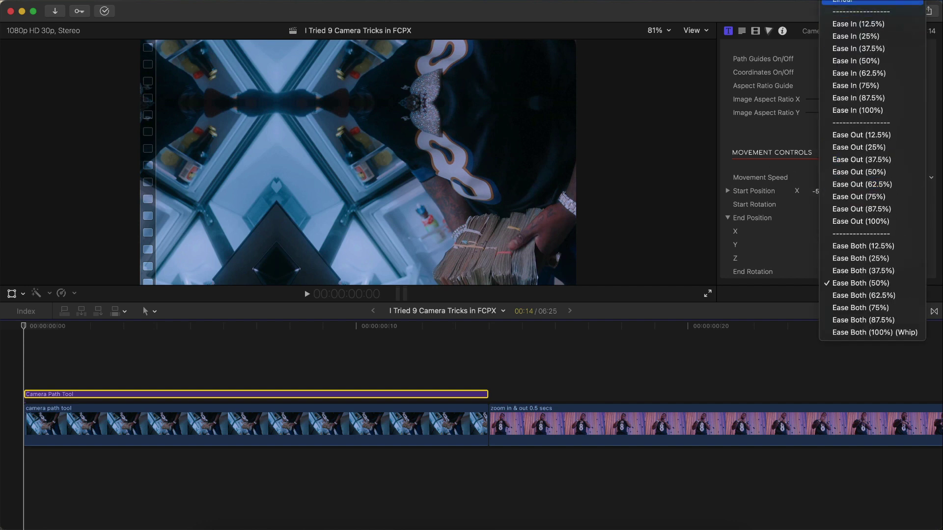
pyautogui.click(864, 136)
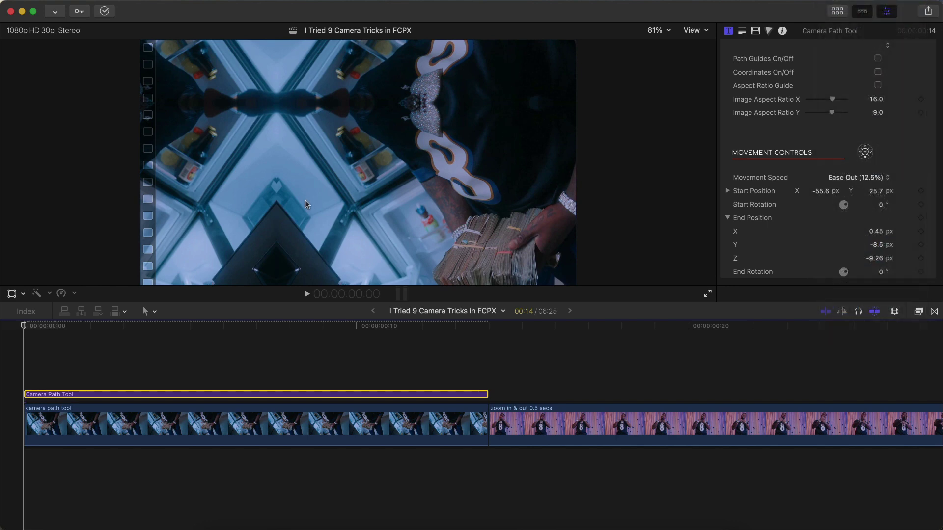
pyautogui.press('space')
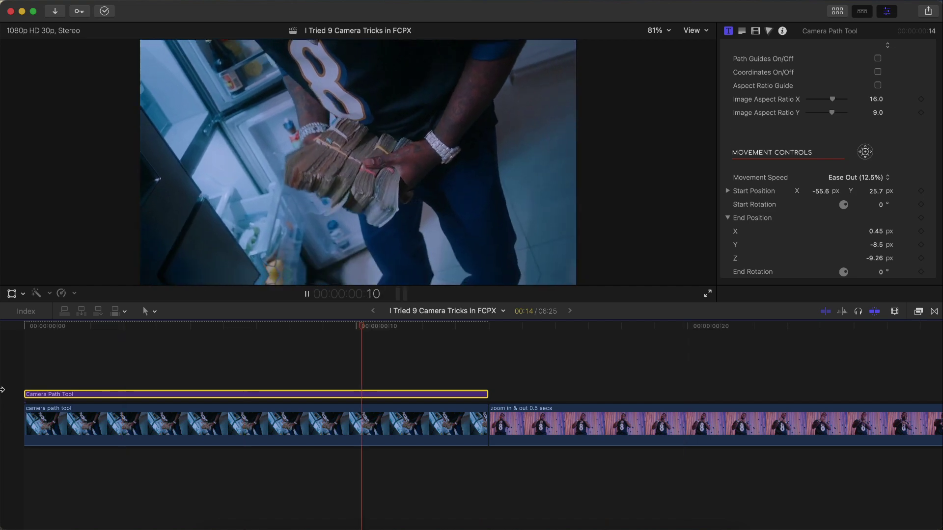
pyautogui.press('space')
# Set the Camera Path Tool's movement speed to Ease Both (62.5%) and preview the result
pyautogui.click(848, 178)
pyautogui.click(862, 340)
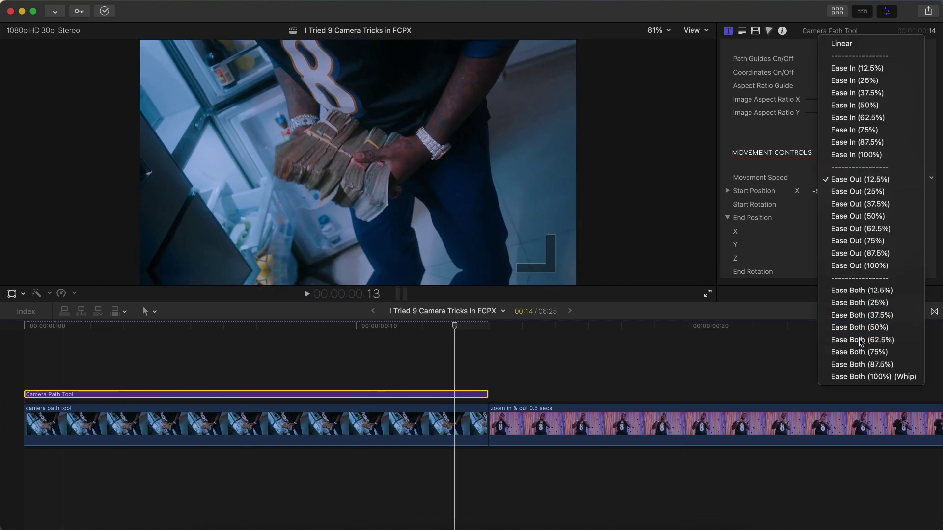
pyautogui.press('/')
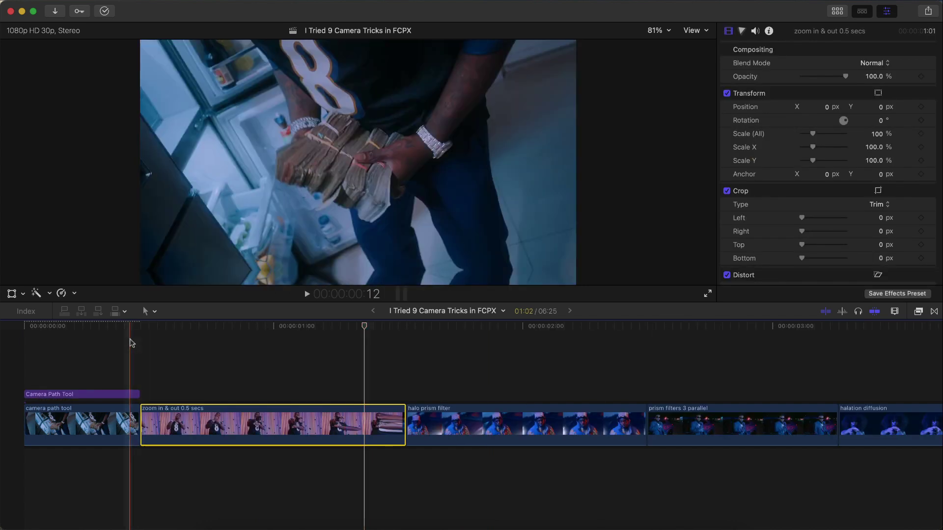
# Show the browser again and place the Zoom In title from the Zoom Tools at the start of the second clip
pyautogui.press('super+equal')
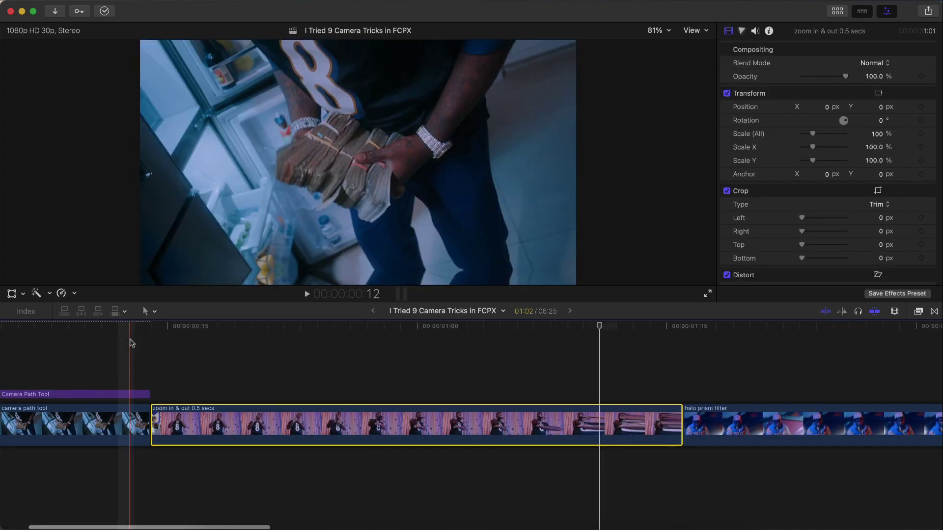
pyautogui.click(837, 12)
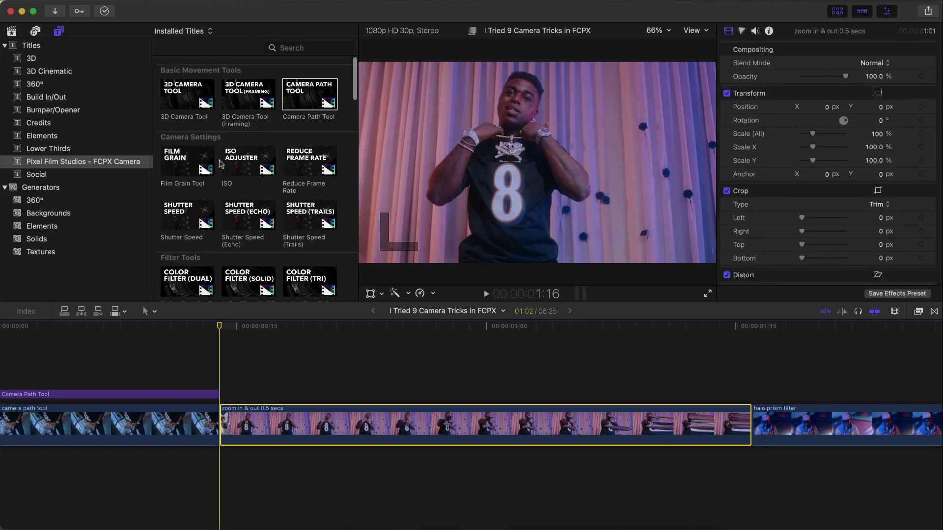
pyautogui.scroll(-10, 305, 203)
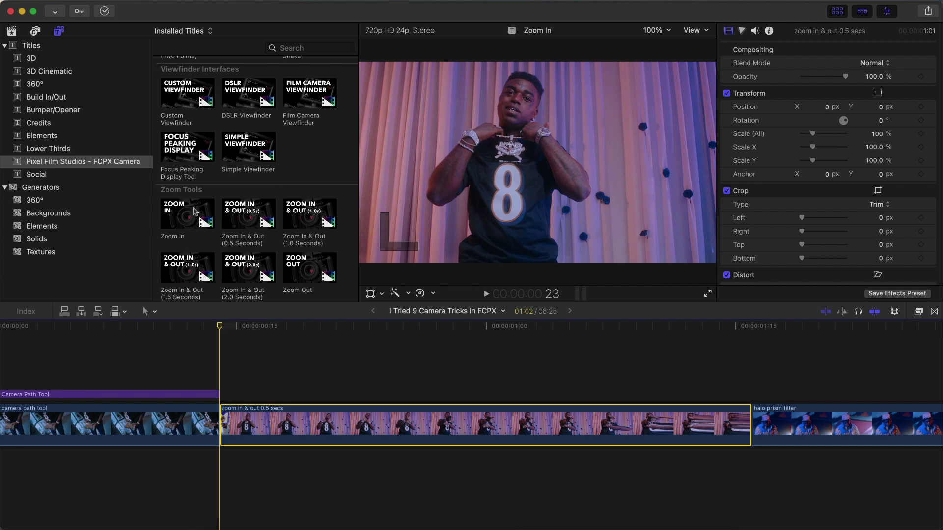
pyautogui.moveTo(204, 209); pyautogui.dragTo(221, 336)
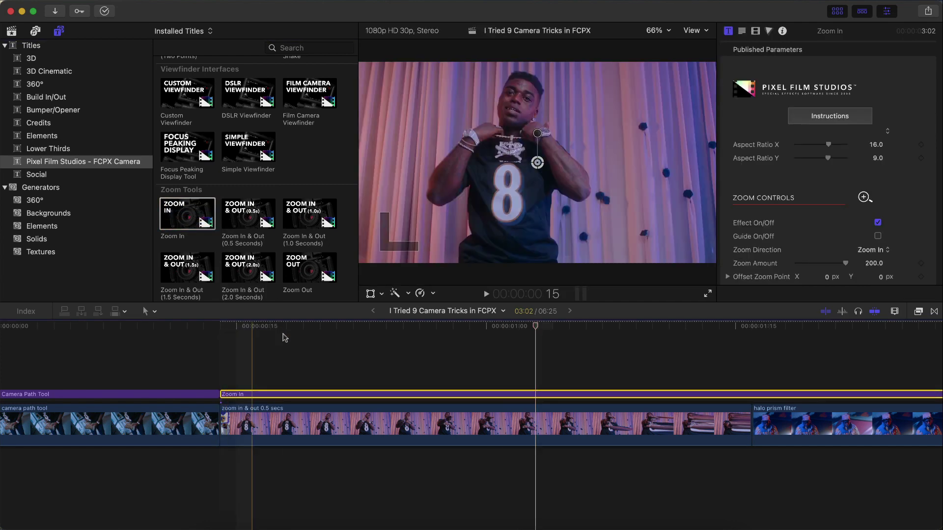
# Trim the zoom title to the end of the second clip, using Zoom In & Out (0.5 Seconds) in place of Zoom In
pyautogui.press('super+minus')
pyautogui.press('super+minus')
pyautogui.moveTo(463, 395); pyautogui.dragTo(88, 394)
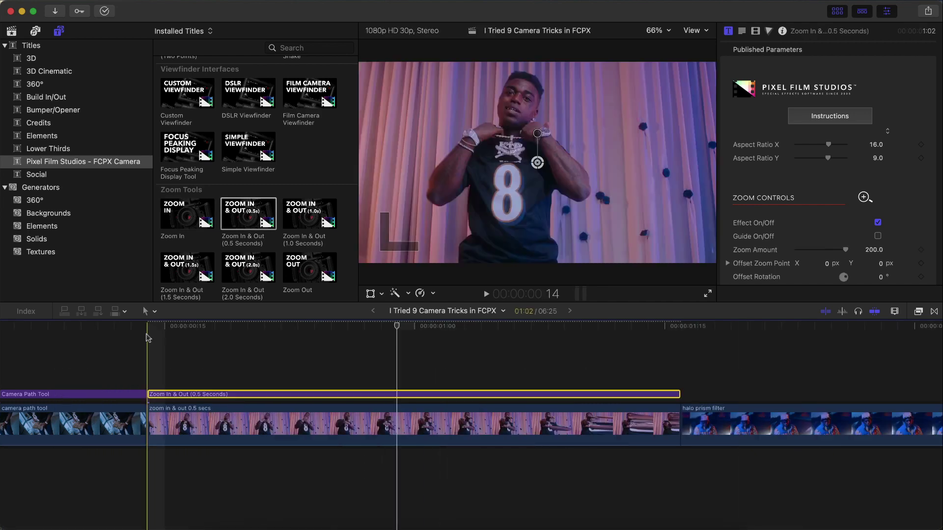
# Play the second clip to preview the Zoom In & Out (0.5 Seconds) effect
pyautogui.press('space')
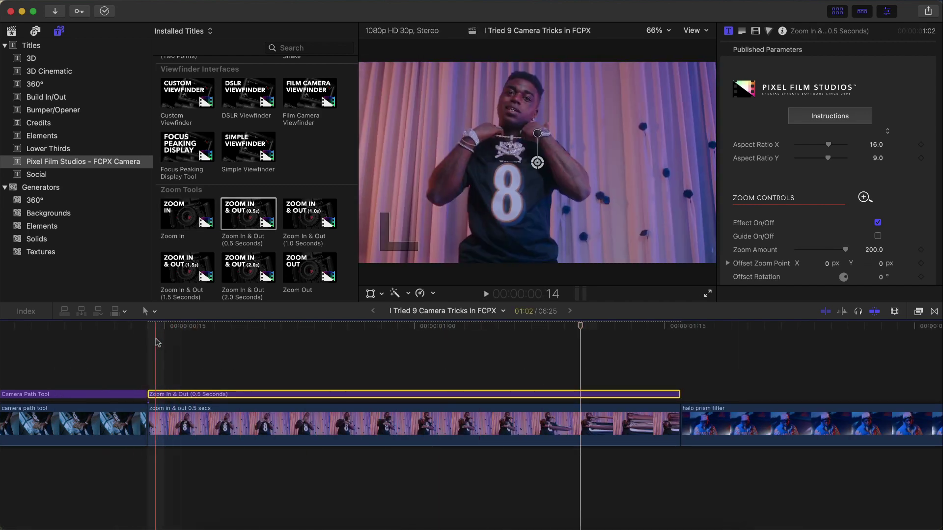
pyautogui.press('space')
pyautogui.press('space')
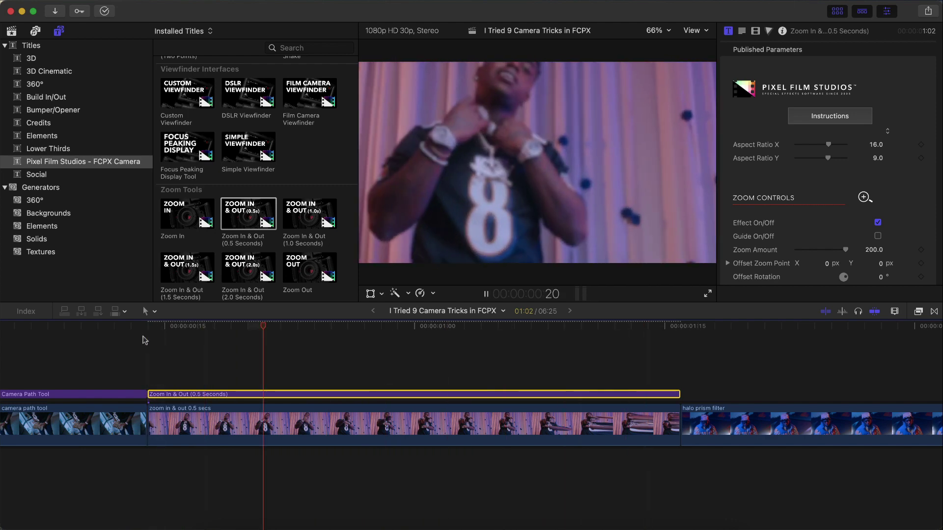
pyautogui.press('space')
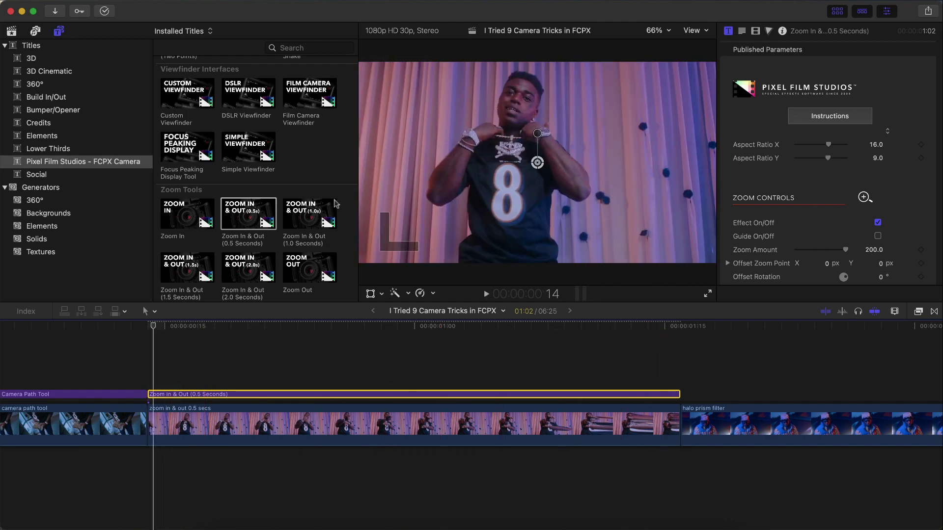
# Hide the browser, move the zoom title's zoom point onto the performer's face (about X -0.11, Y 0.33), and preview the zoom
pyautogui.click(834, 12)
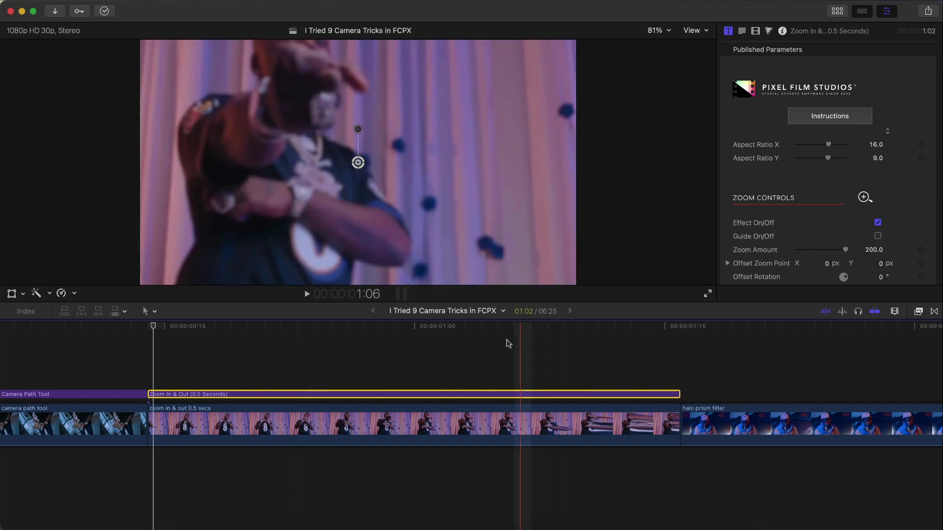
pyautogui.moveTo(358, 163); pyautogui.dragTo(340, 114)
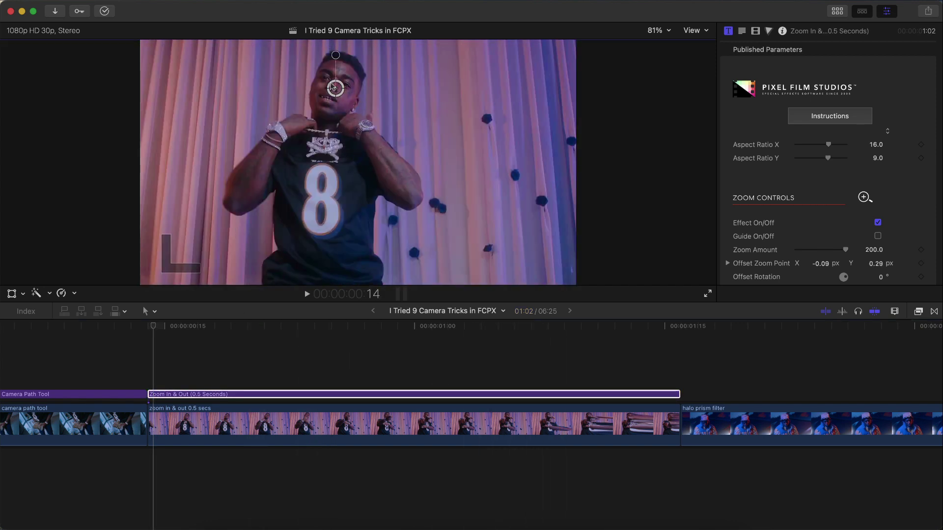
pyautogui.press('space')
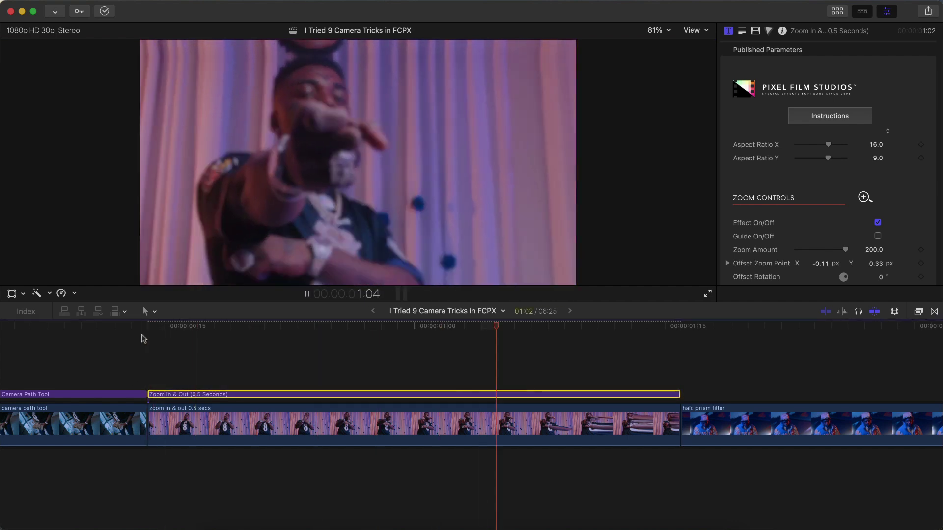
pyautogui.click(145, 324)
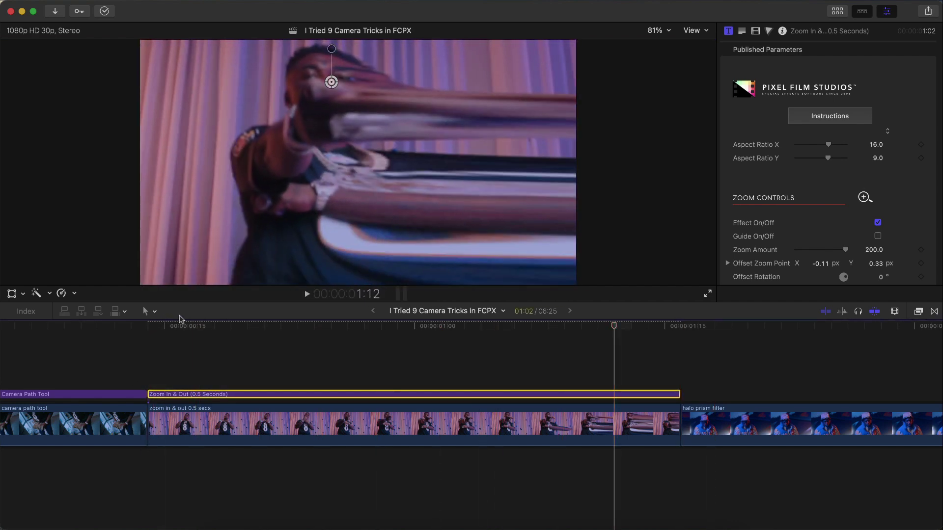
pyautogui.click(149, 325)
pyautogui.click(150, 346)
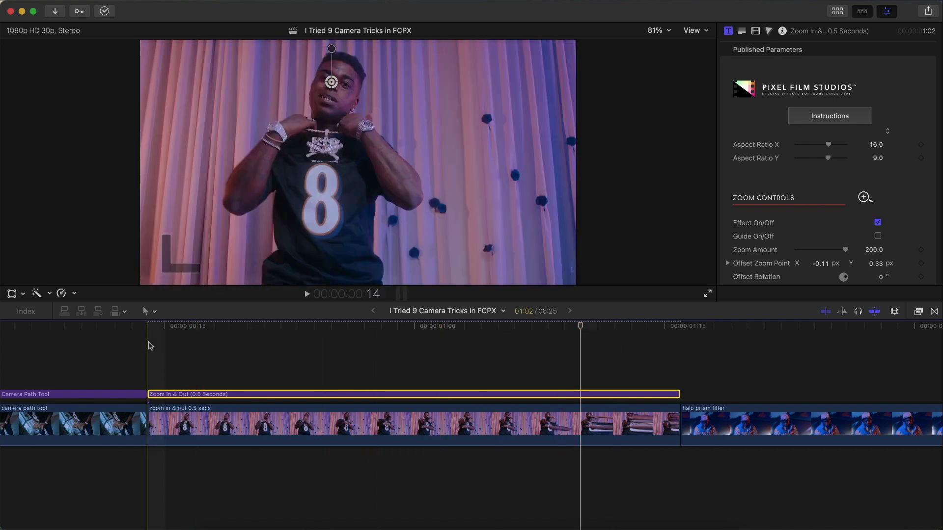
pyautogui.press('space')
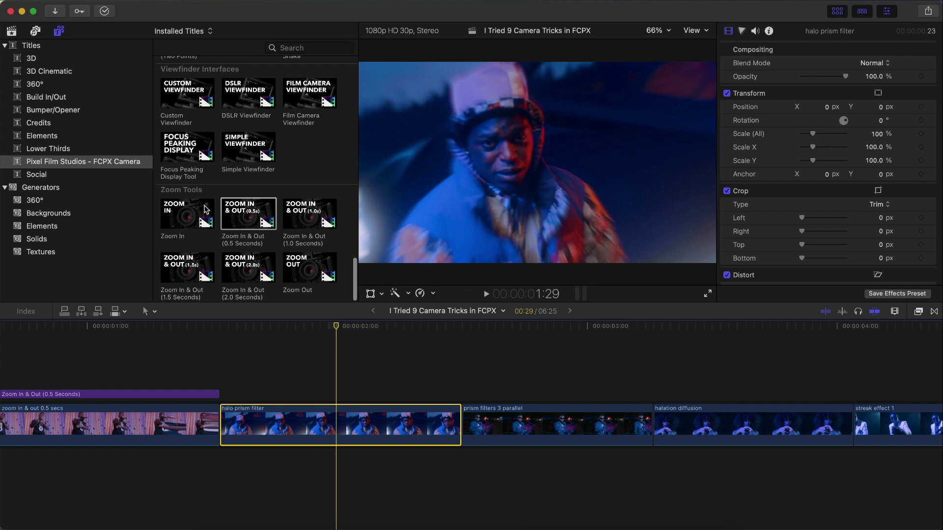
# Add the Halo Prism Filter title from the Filter Tools above the third clip, matching the clip's length
pyautogui.scroll(-10, 206, 210)
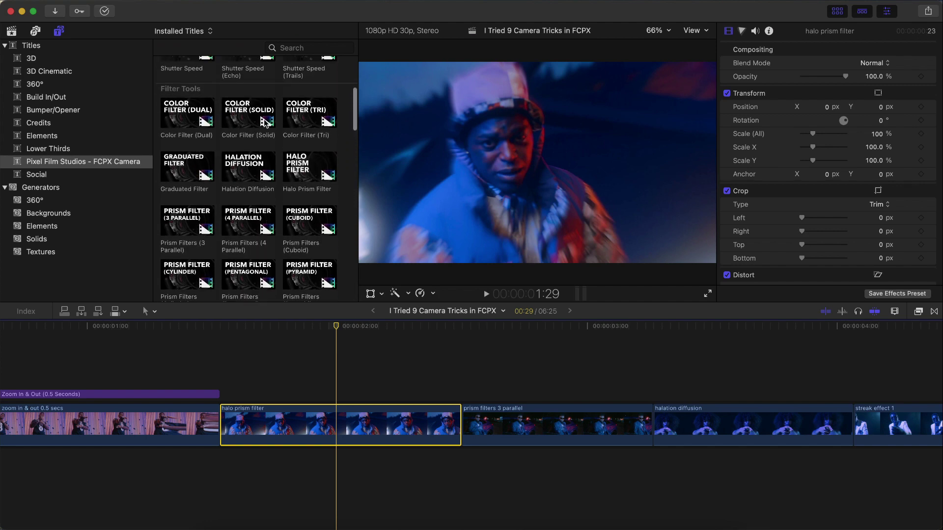
pyautogui.click(290, 156)
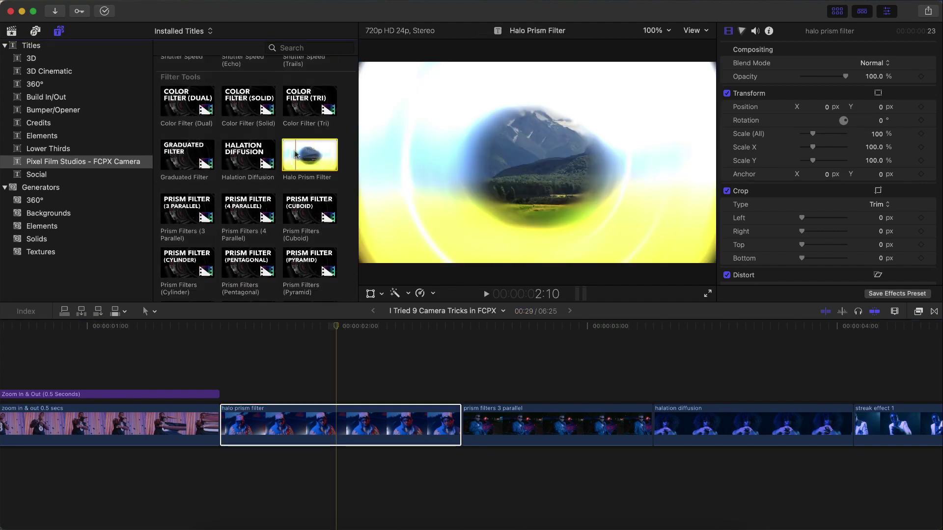
pyautogui.moveTo(296, 154); pyautogui.dragTo(224, 366)
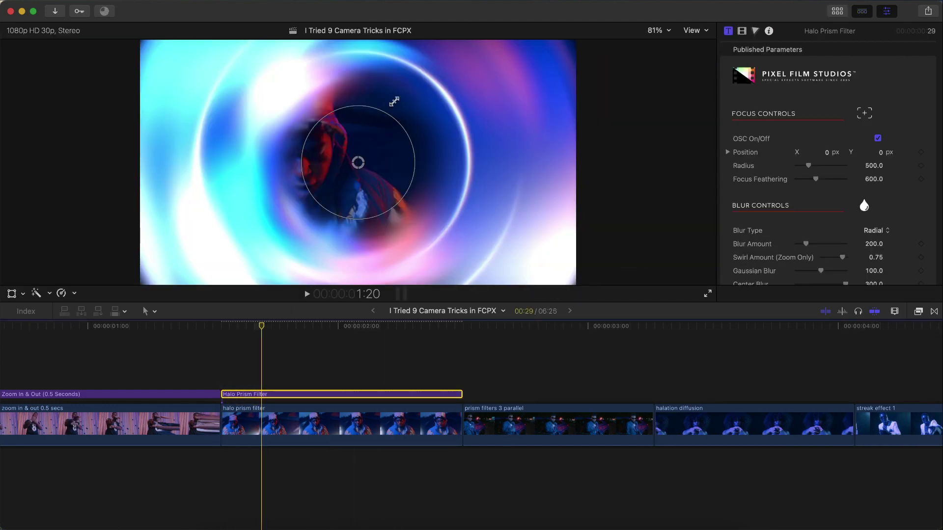
# Enlarge the Halo Prism Filter's focus radius to about 1520.9 and raise its focus feathering to about 1116
pyautogui.click(878, 139)
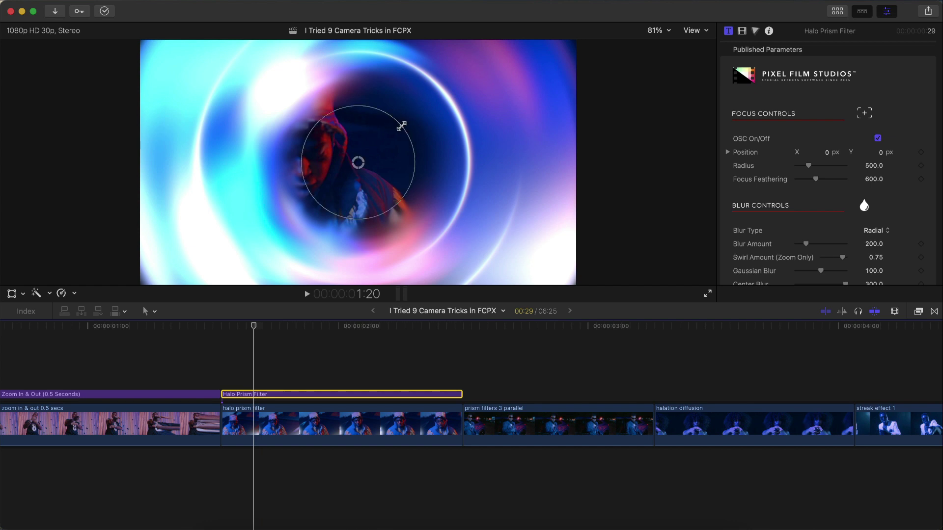
pyautogui.moveTo(403, 128); pyautogui.dragTo(510, 83)
pyautogui.moveTo(352, 164); pyautogui.dragTo(425, 127)
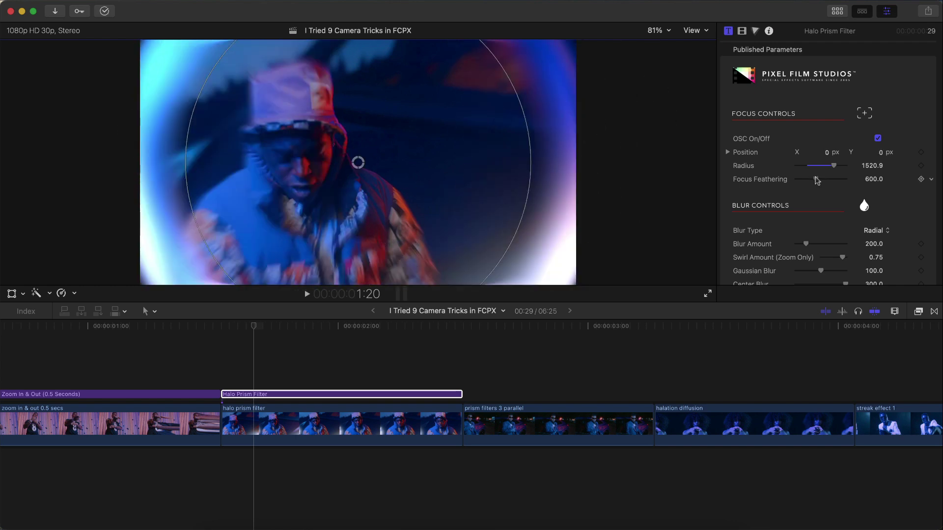
pyautogui.moveTo(815, 180)
pyautogui.mouseDown()
pyautogui.moveTo(804, 180)
pyautogui.moveTo(831, 179)
pyautogui.moveTo(774, 182)
pyautogui.moveTo(838, 181)
pyautogui.moveTo(830, 180)
pyautogui.mouseUp()
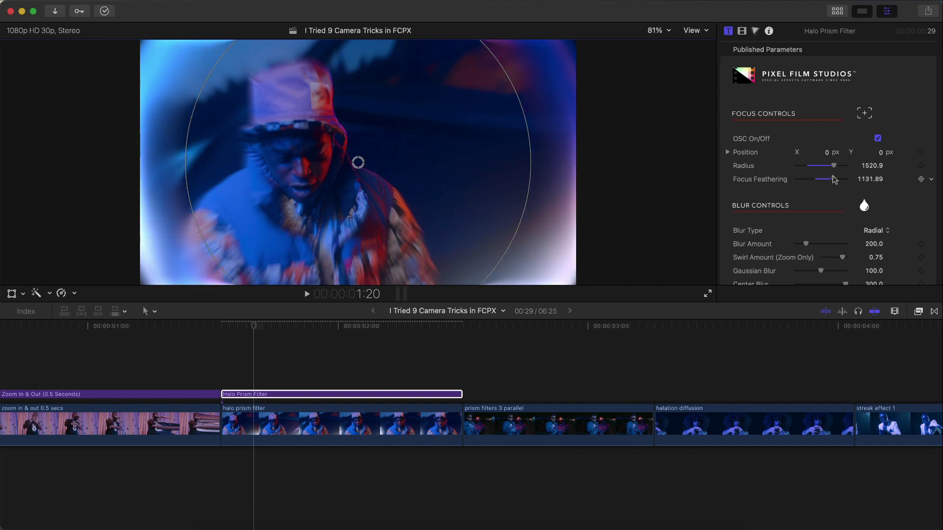
# Lower the Halo Prism Filter's blur amount to 0, and set the halo thickness to 49.34 and the prism amount to 11
pyautogui.scroll(-4, 810, 162)
pyautogui.moveTo(831, 153); pyautogui.dragTo(794, 153)
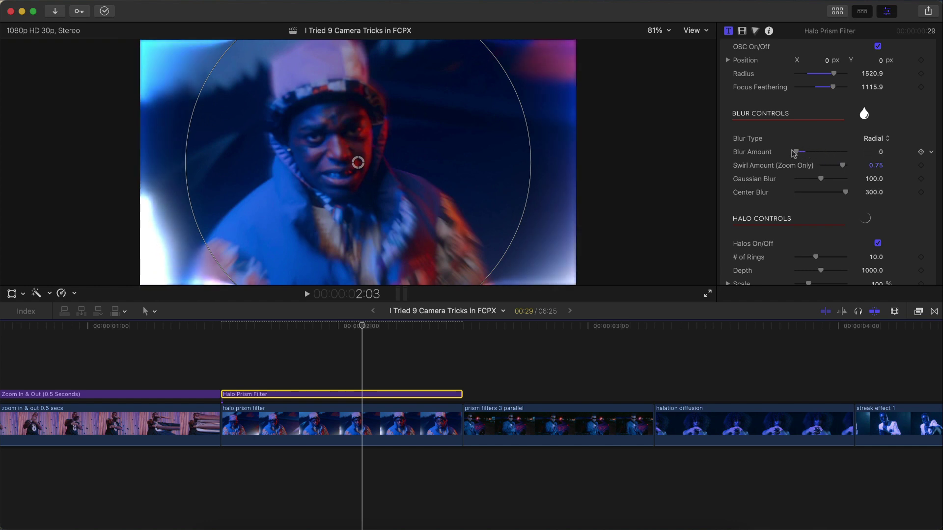
pyautogui.scroll(-8, 786, 167)
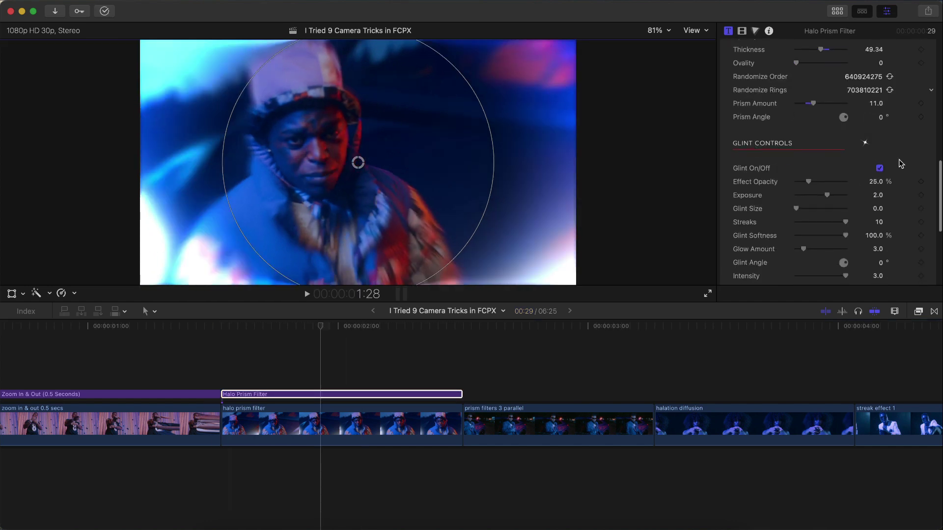
# Compare the Halo Prism Filter with its glint off and on, and set the animation controls' effect opacity to 15%
pyautogui.click(880, 168)
pyautogui.click(881, 168)
pyautogui.scroll(-3, 887, 192)
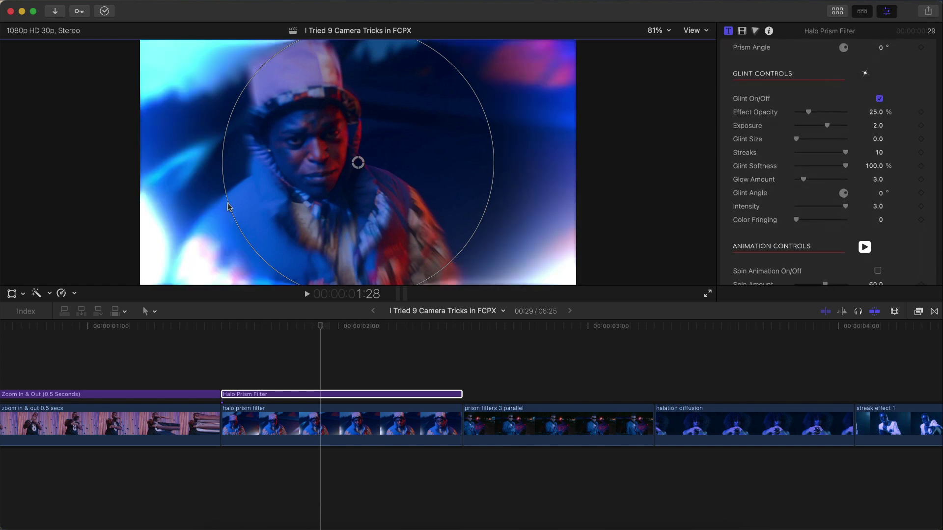
pyautogui.click(262, 327)
pyautogui.moveTo(808, 112)
pyautogui.mouseDown()
pyautogui.moveTo(843, 112)
pyautogui.moveTo(772, 109)
pyautogui.moveTo(804, 118)
pyautogui.mouseUp()
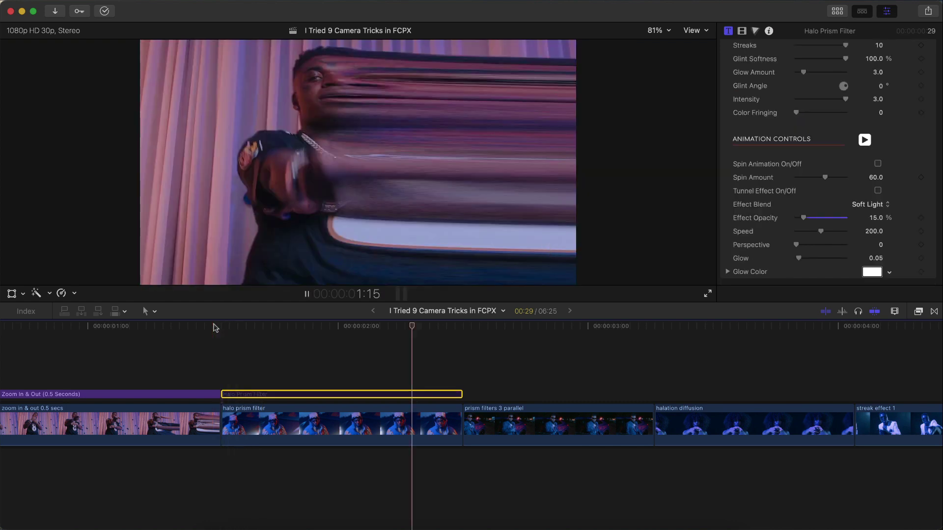
# Play the third clip from its start to preview the adjusted Halo Prism Filter
pyautogui.press('space')
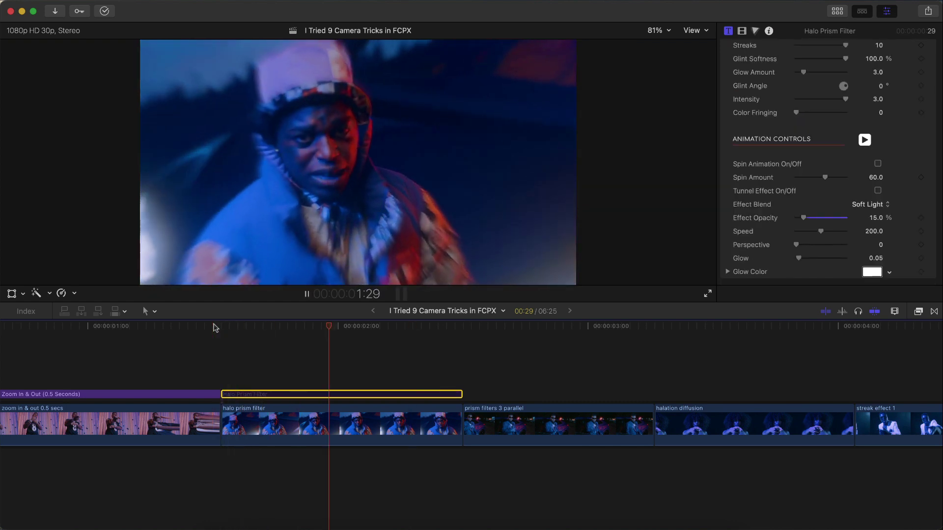
pyautogui.click(213, 327)
pyautogui.click(213, 327)
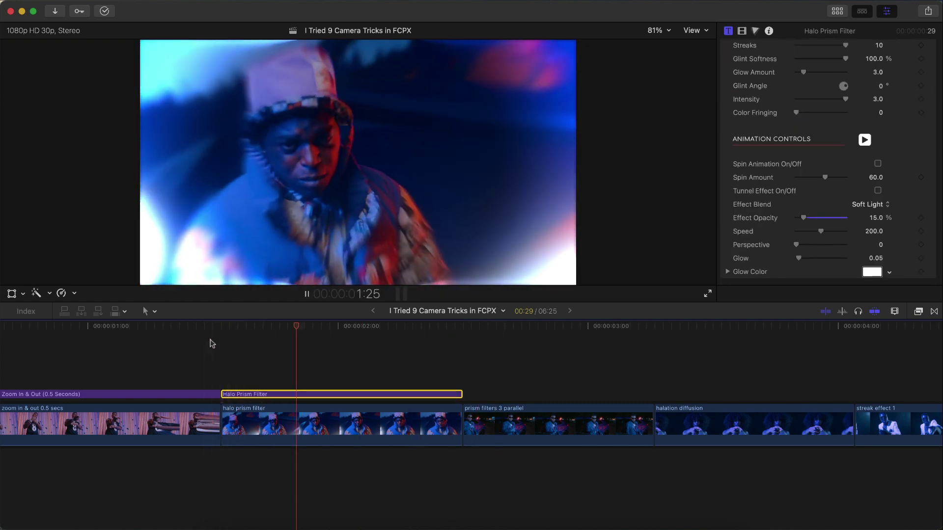
pyautogui.press('space')
pyautogui.press('space')
pyautogui.press('space')
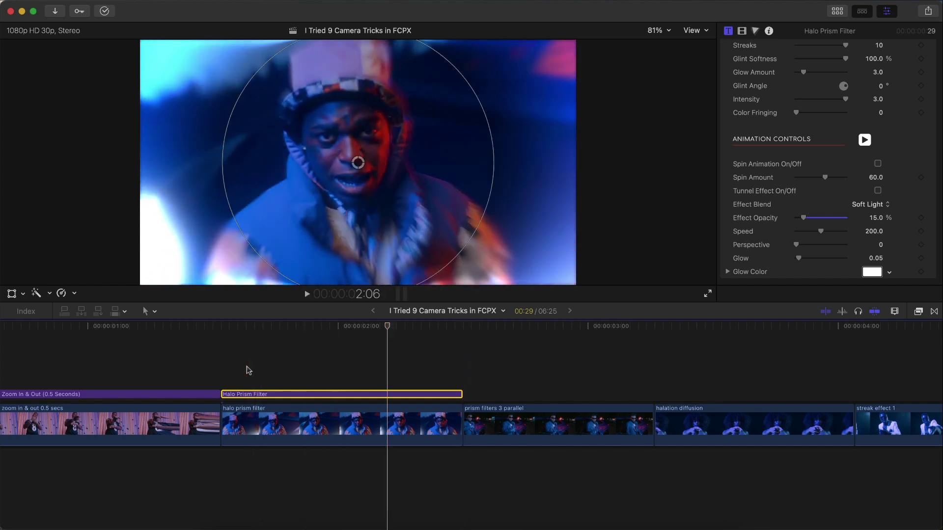
# Show the browser and add the Prism Filters (3 Parallel) title above the fourth clip, matching the clip's length
pyautogui.hscroll(3, 249, 370)
pyautogui.click(837, 11)
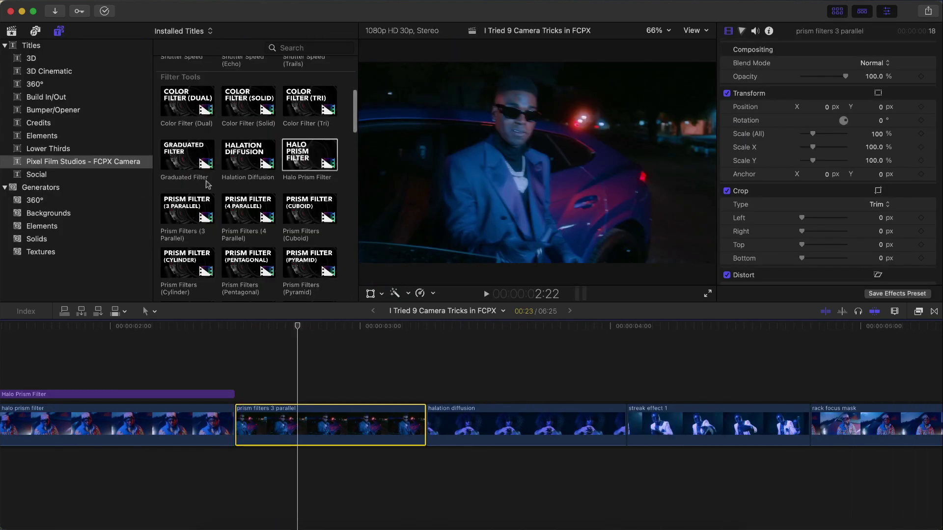
pyautogui.scroll(-3, 236, 232)
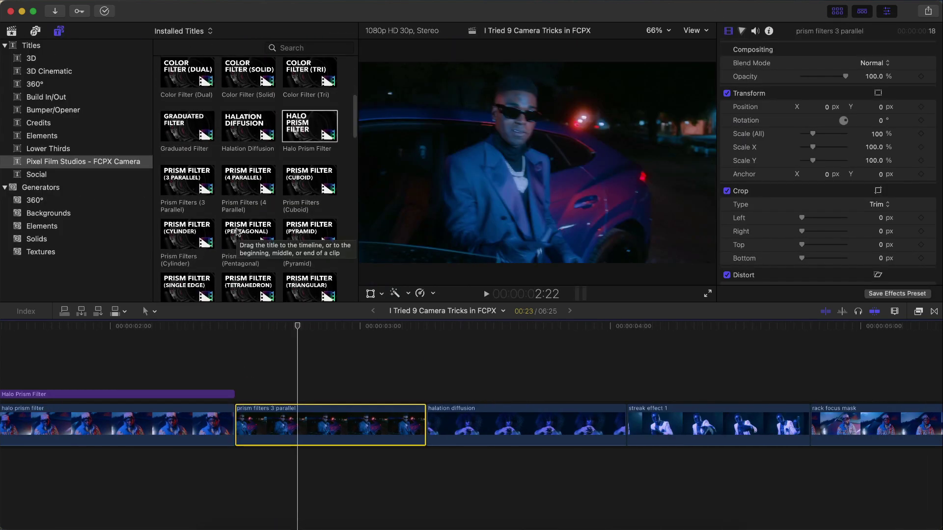
pyautogui.scroll(2, 178, 176)
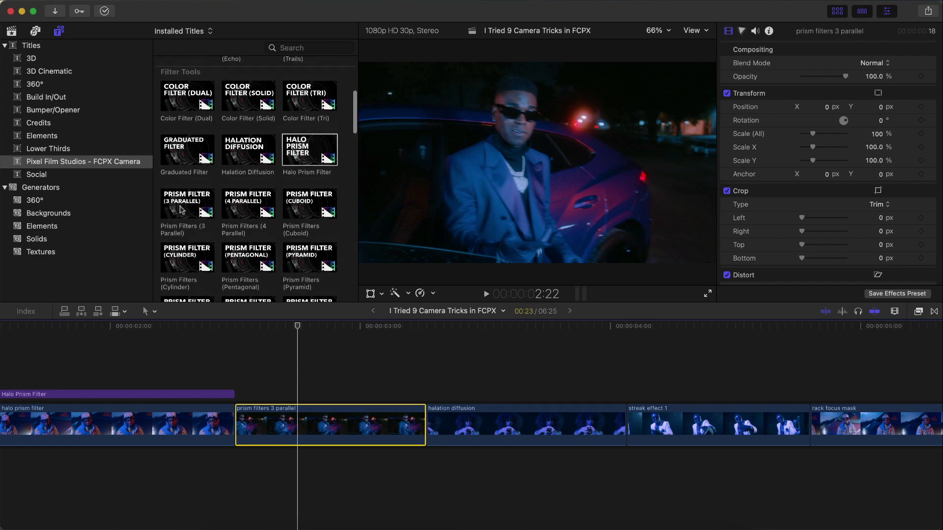
pyautogui.moveTo(180, 210); pyautogui.dragTo(236, 362)
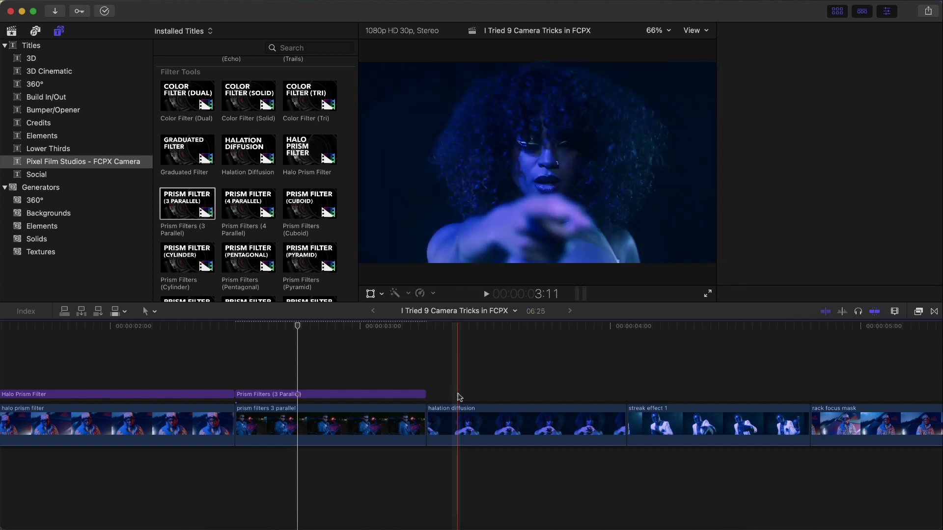
# Hide the browser, preview the prism filter, and shift its center to about X -0.35, Y -0.03 with an enlarged circle
pyautogui.press('ctrl+super+1')
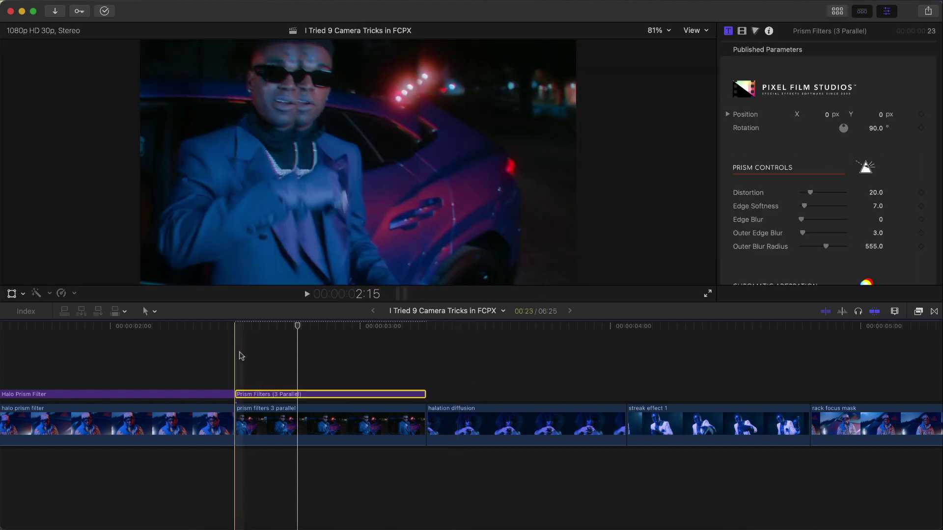
pyautogui.press('space')
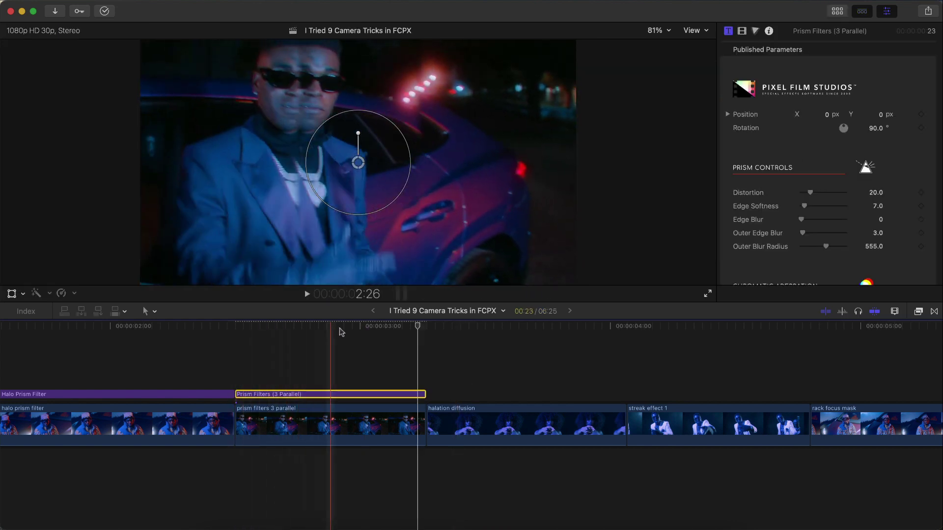
pyautogui.moveTo(359, 163); pyautogui.dragTo(310, 182)
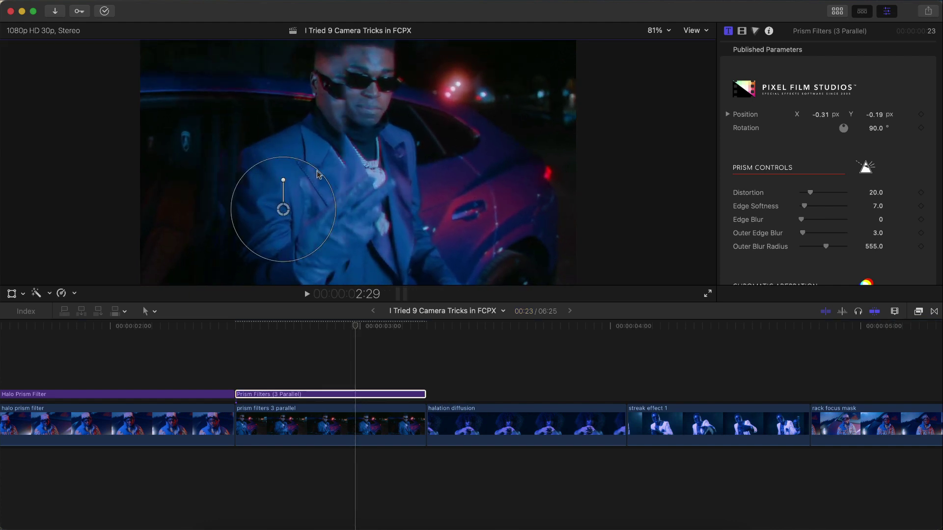
pyautogui.moveTo(350, 139); pyautogui.dragTo(320, 172)
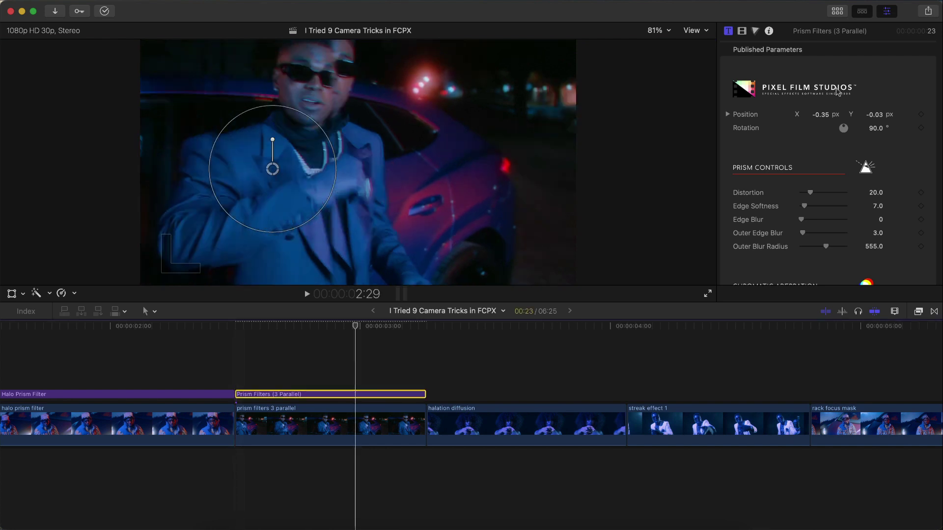
# Set the prism filter's edge softness to about 4.46, chromatic aberration scale to 25.55 and Glass 1 position offset to 100%
pyautogui.scroll(-1, 856, 179)
pyautogui.scroll(-3, 824, 113)
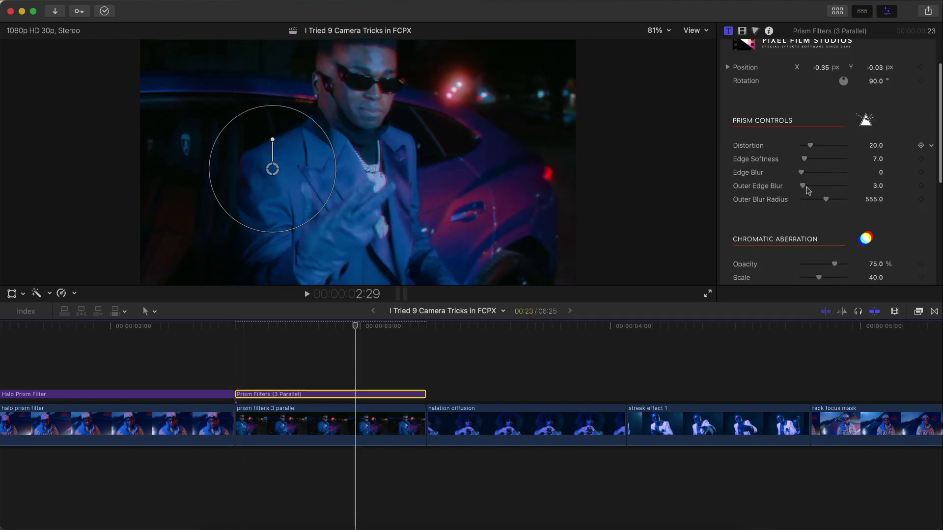
pyautogui.moveTo(810, 147); pyautogui.dragTo(810, 157)
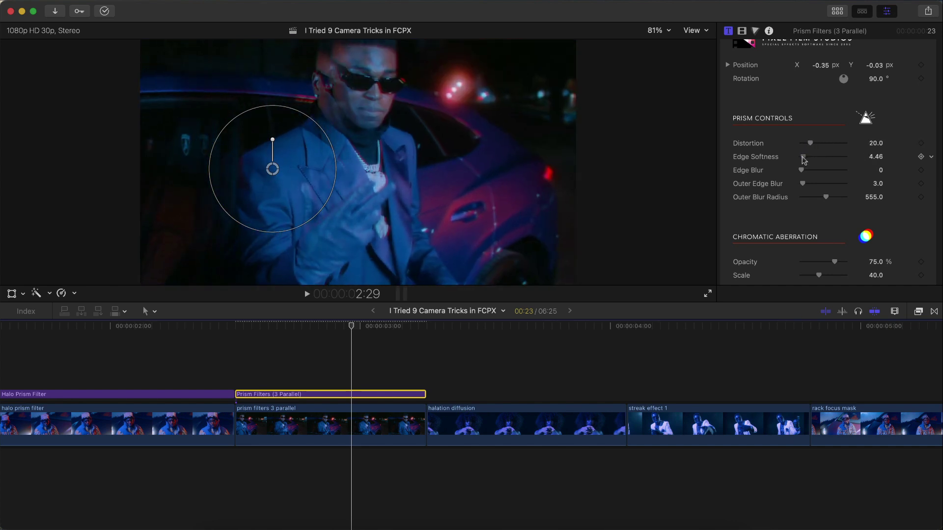
pyautogui.scroll(-14, 800, 162)
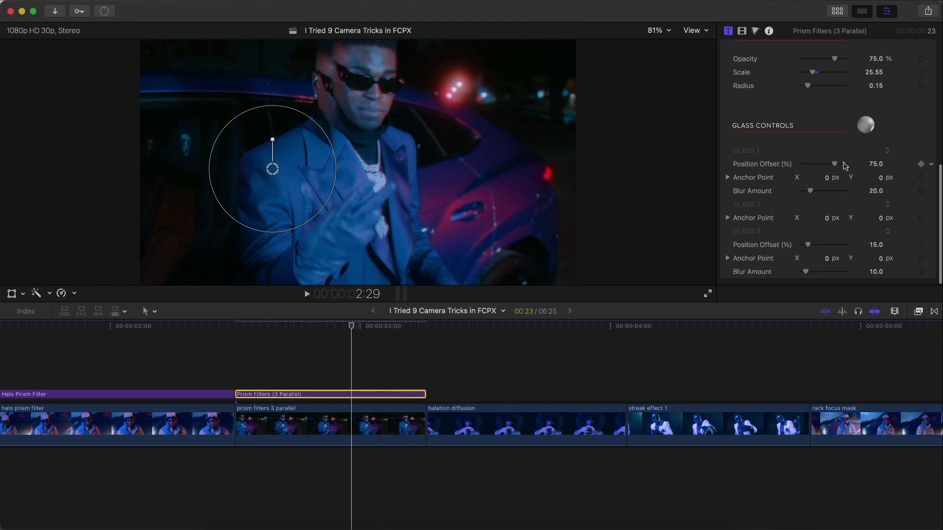
pyautogui.moveTo(825, 166); pyautogui.dragTo(846, 164)
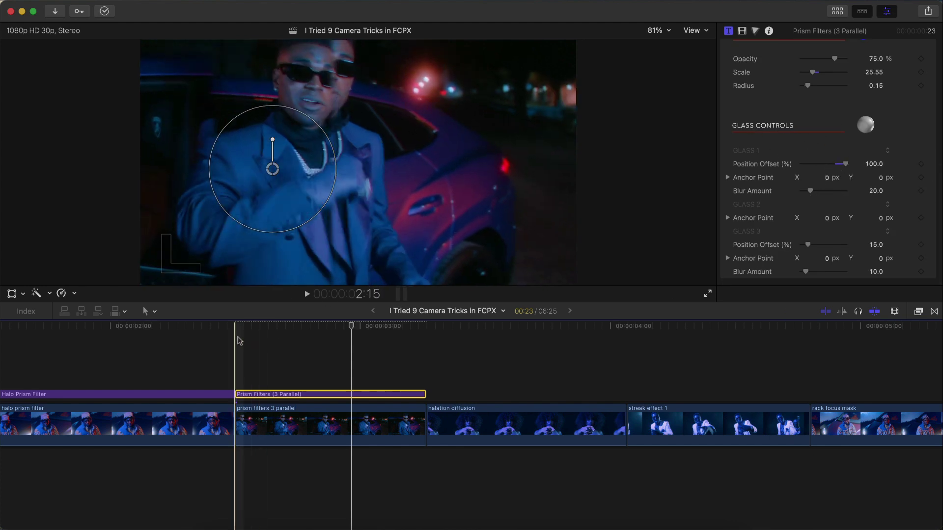
# Play the fourth clip from its start to preview the adjusted Prism Filters (3 Parallel) effect
pyautogui.press('space')
pyautogui.press('space')
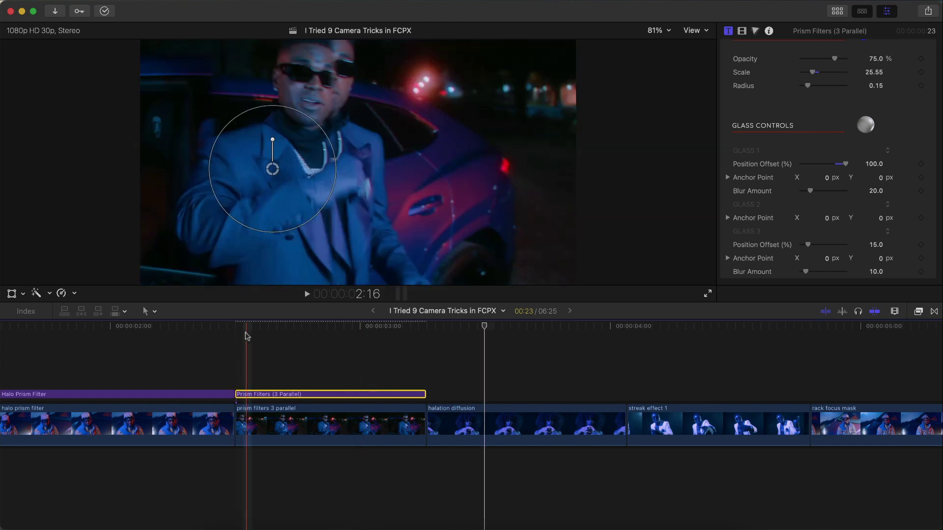
pyautogui.press('space')
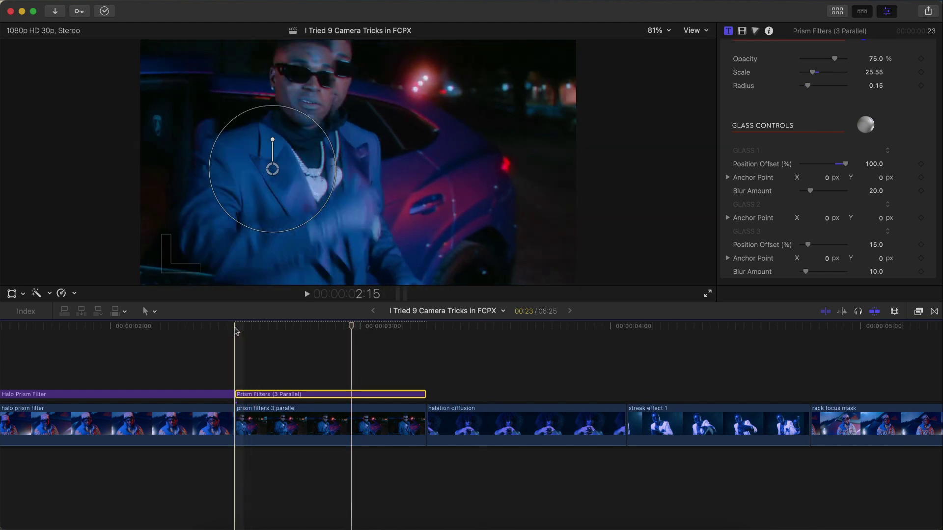
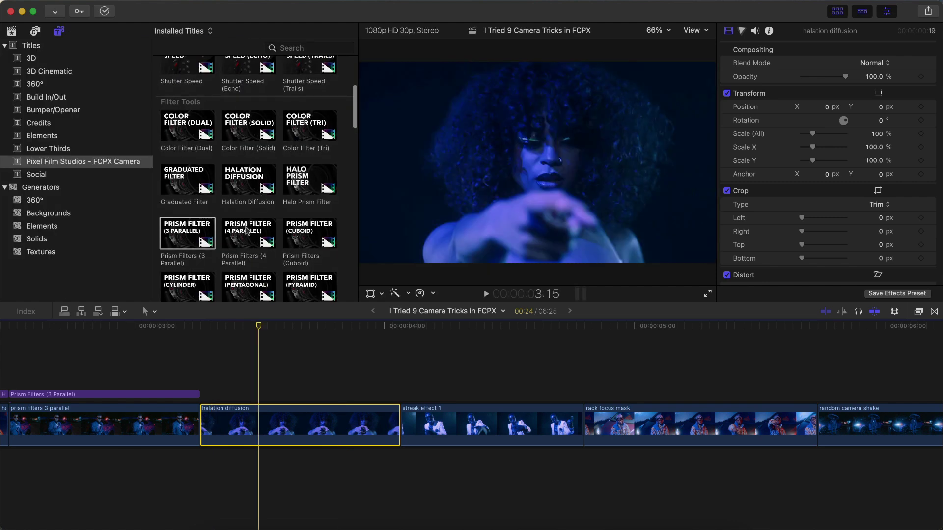
# Add the Halation Diffusion title above the fifth clip, cut it to the clip's length, and hide the browser
pyautogui.click(244, 179)
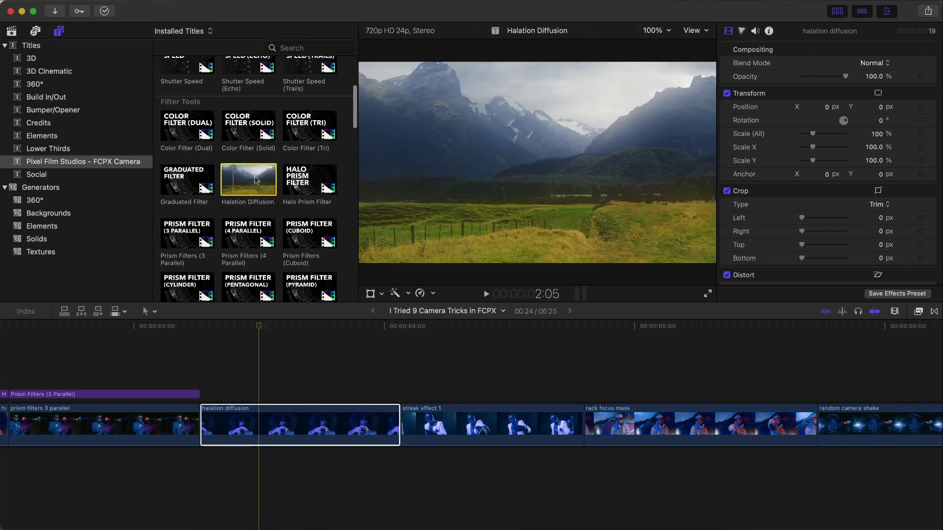
pyautogui.moveTo(241, 172); pyautogui.dragTo(411, 310)
pyautogui.moveTo(215, 363); pyautogui.dragTo(211, 393)
pyautogui.moveTo(302, 396)
pyautogui.mouseDown()
pyautogui.moveTo(281, 395)
pyautogui.moveTo(293, 395)
pyautogui.mouseUp()
pyautogui.click(837, 11)
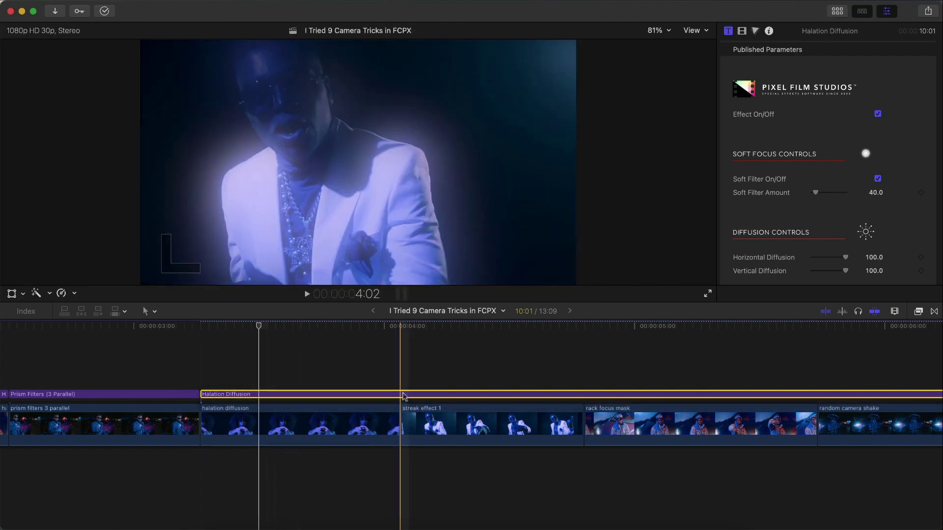
pyautogui.press('super+b')
pyautogui.click(425, 394)
pyautogui.press('Delete')
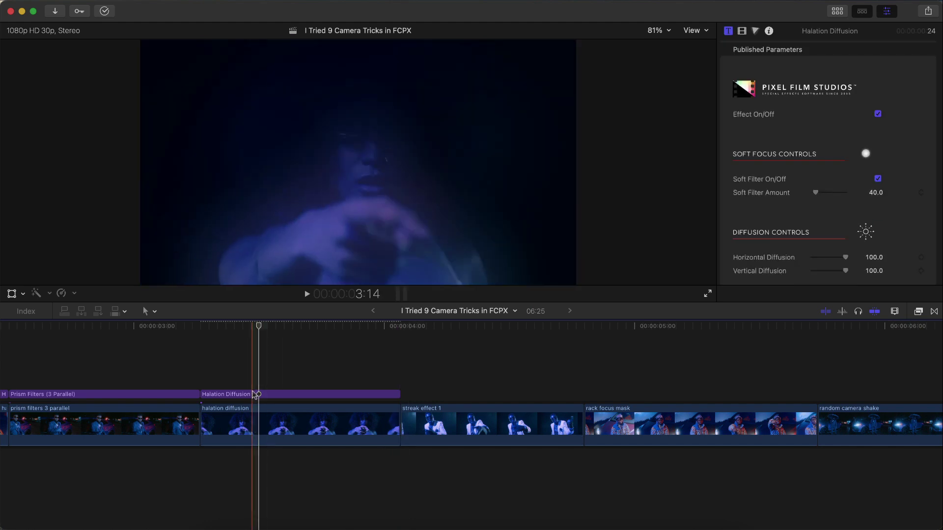
# Set the halation title's Soft Filter Amount to 81.16 and Horizontal Diffusion to 0, trying a lower Vertical Diffusion
pyautogui.click(254, 399)
pyautogui.moveTo(258, 396)
pyautogui.mouseDown()
pyautogui.moveTo(387, 390)
pyautogui.moveTo(288, 391)
pyautogui.mouseUp()
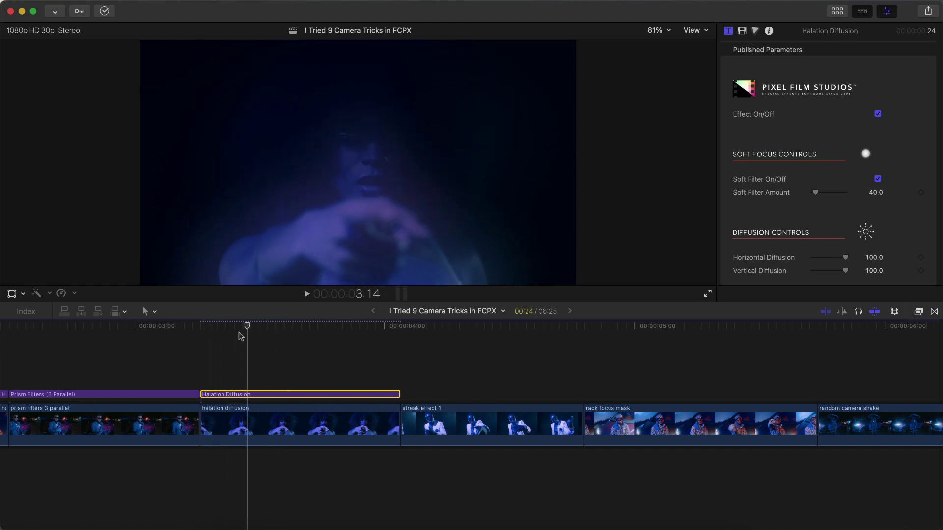
pyautogui.moveTo(249, 336); pyautogui.dragTo(223, 336)
pyautogui.scroll(-5, 805, 137)
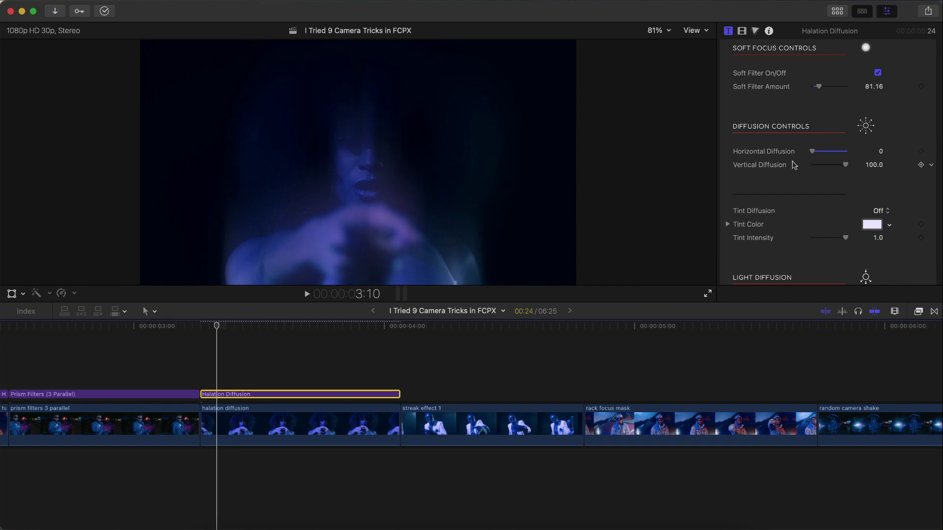
pyautogui.moveTo(218, 327); pyautogui.dragTo(281, 324)
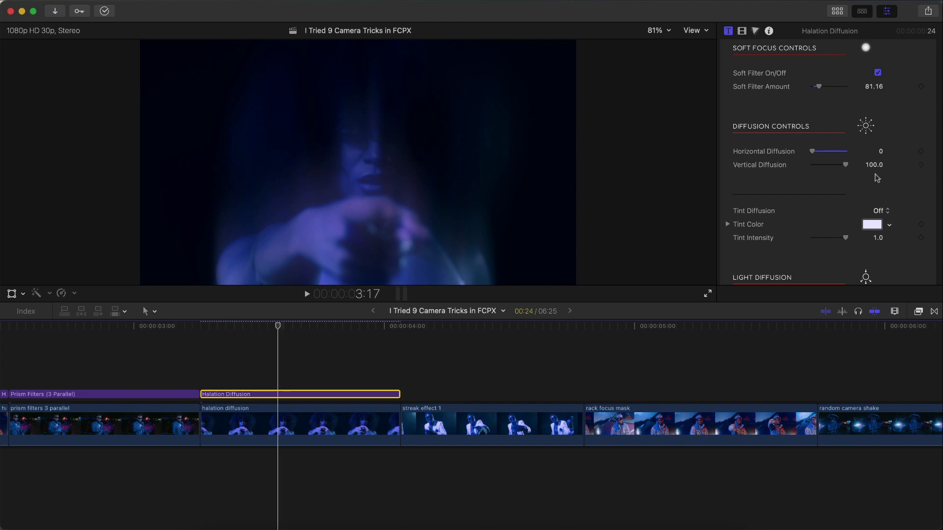
pyautogui.moveTo(829, 167); pyautogui.dragTo(873, 166)
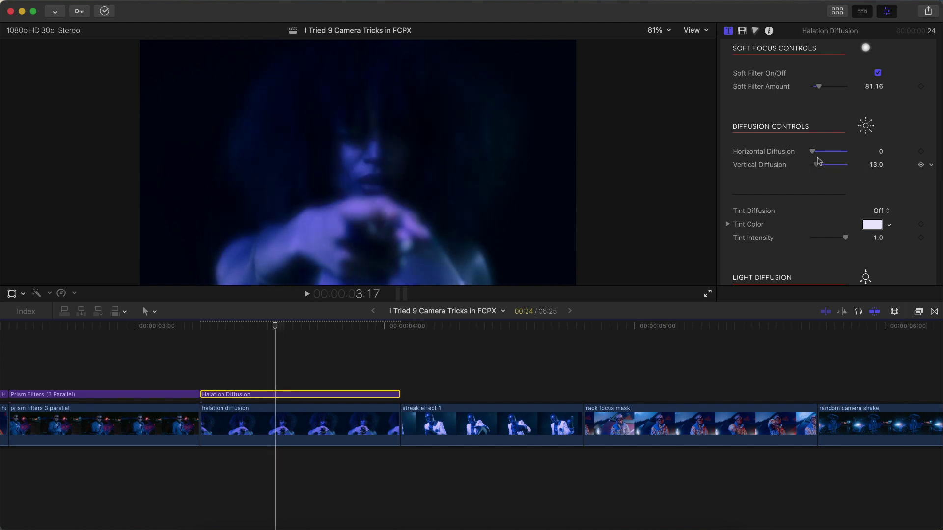
# Set the halation title's Light Brightness to 2.98, Black Diffusion Mix to 80.75%, Radius to 45.57, Rolloff to 39.28% and Darken to 49.24
pyautogui.scroll(-10, 815, 191)
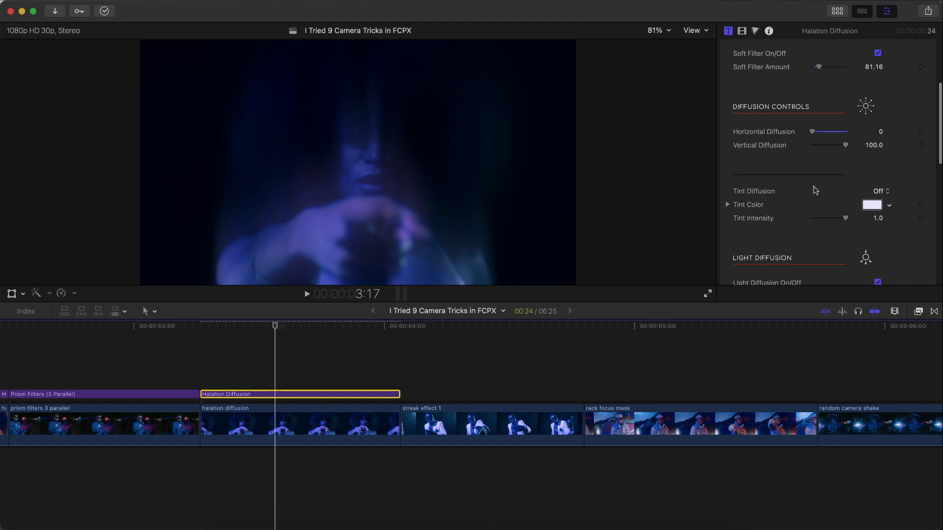
pyautogui.click(878, 138)
pyautogui.moveTo(844, 184); pyautogui.dragTo(828, 211)
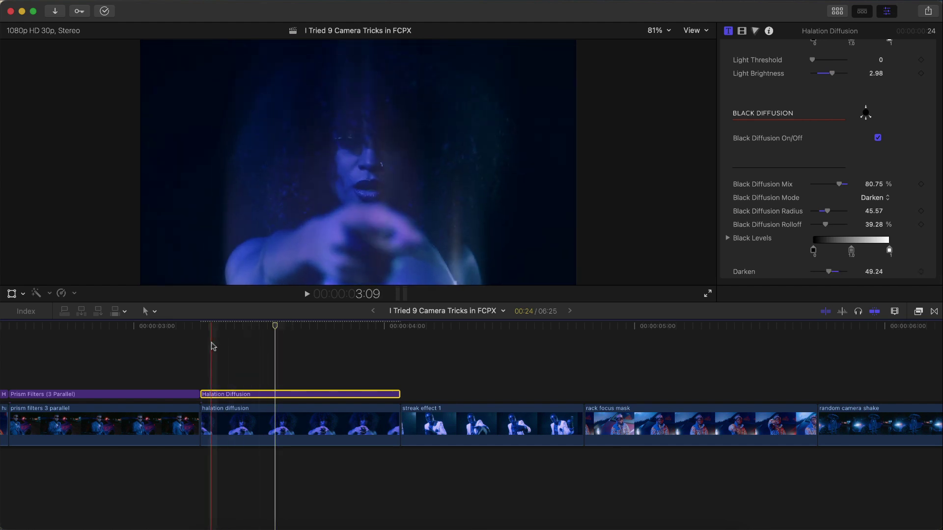
# Play the fifth clip and switch the Halation Diffusion title off and on to compare the look
pyautogui.press('space')
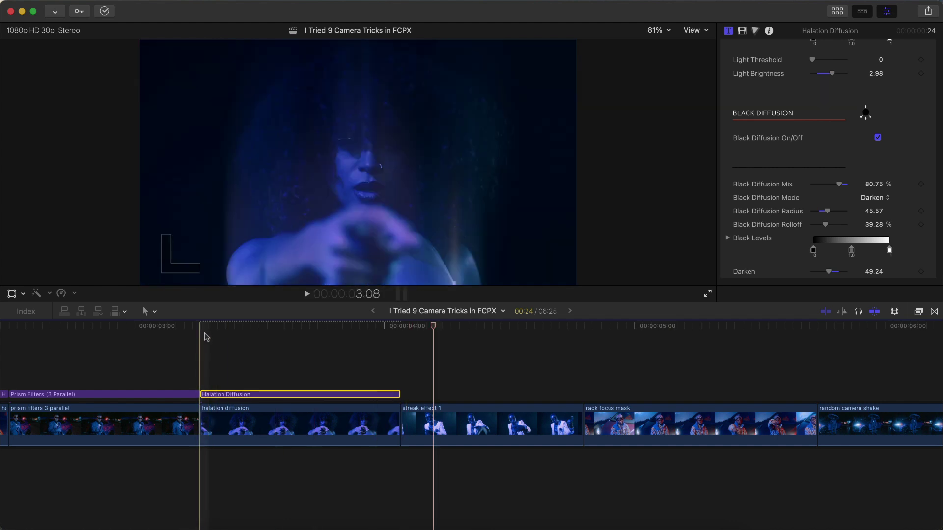
pyautogui.press('space')
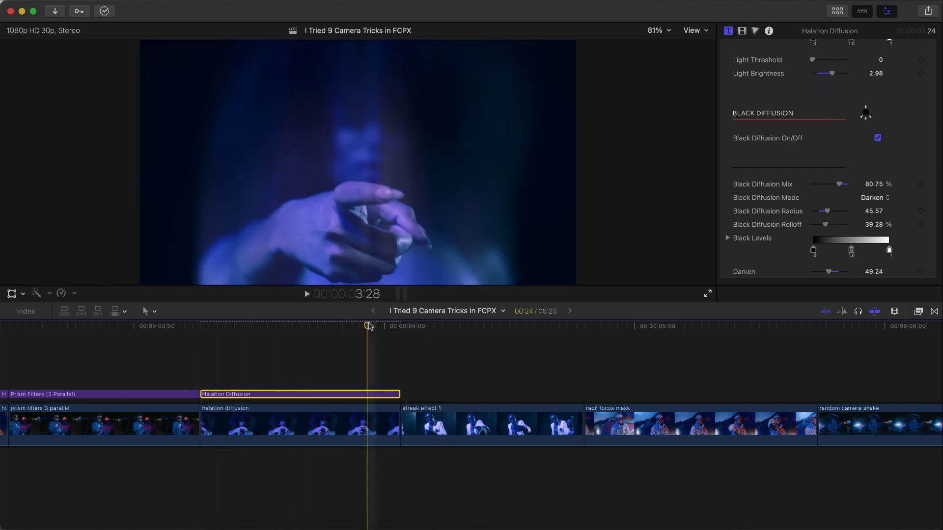
pyautogui.press('v')
pyautogui.press('v')
pyautogui.press('v')
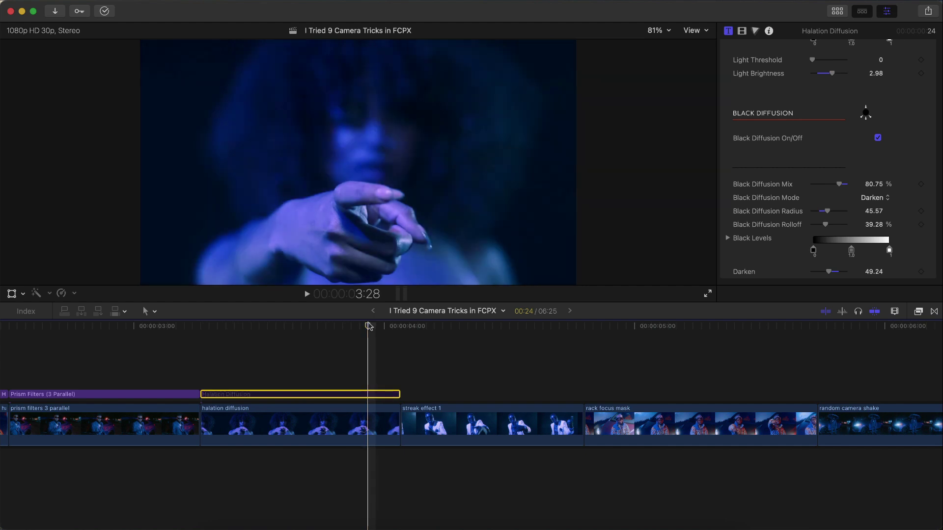
pyautogui.press('v')
pyautogui.click(225, 326)
# Scrub and play the sixth clip, streak effect 1, to preview it without an effect
pyautogui.hscroll(5, 226, 328)
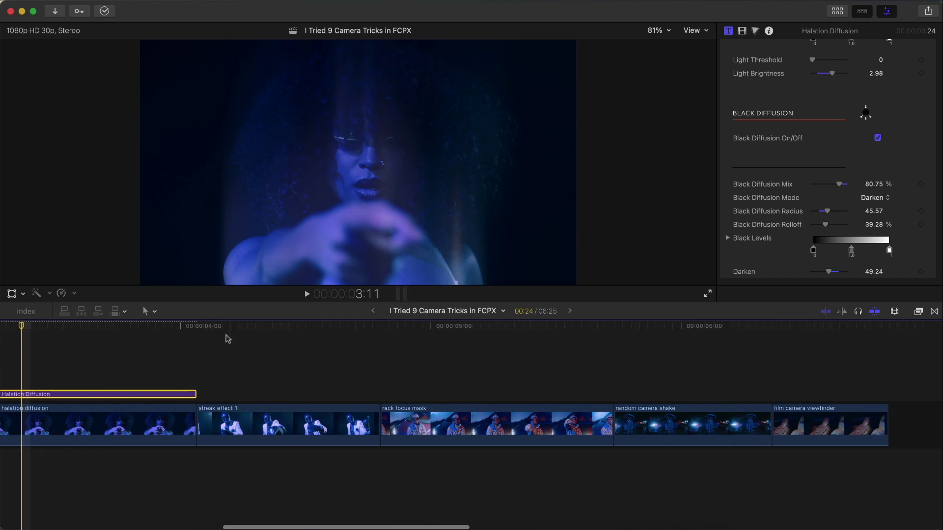
pyautogui.click(241, 414)
pyautogui.click(190, 326)
pyautogui.moveTo(190, 326); pyautogui.dragTo(215, 326)
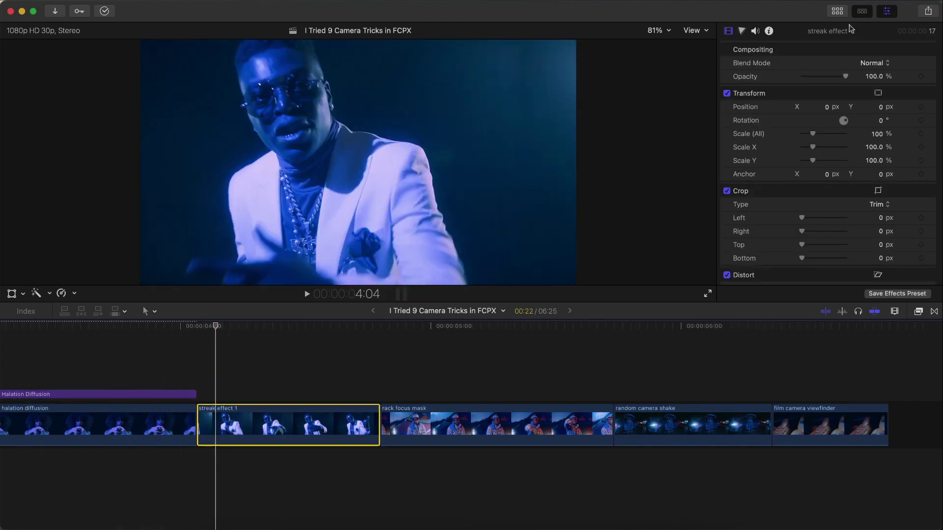
pyautogui.press('l')
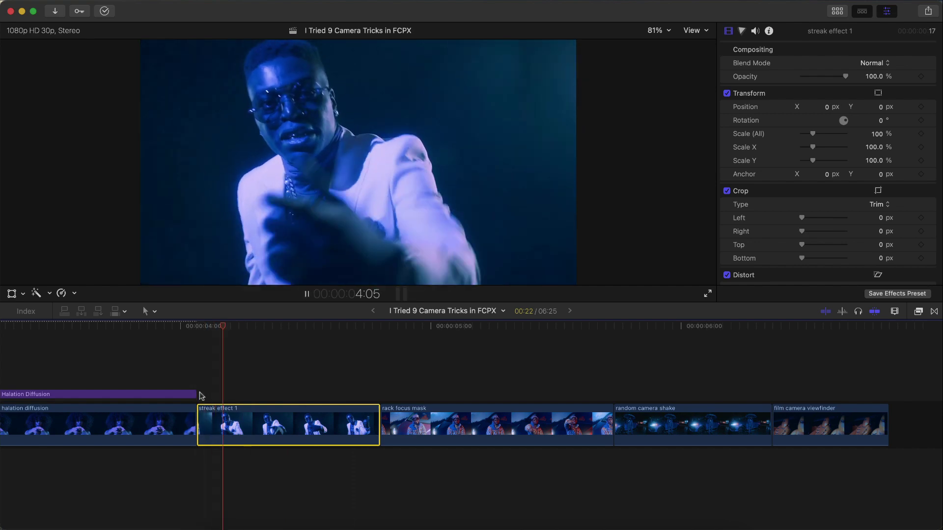
pyautogui.press('space')
pyautogui.press('v')
pyautogui.press('v')
pyautogui.click(251, 326)
# Show the browser and add the Streak Effect 1 title above the sixth clip, cut to the clip's length
pyautogui.click(834, 10)
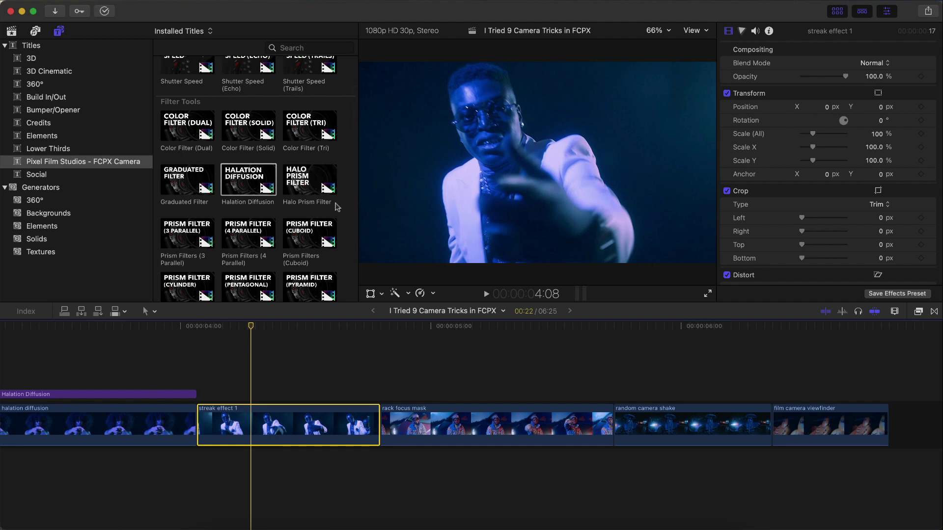
pyautogui.scroll(-5, 339, 209)
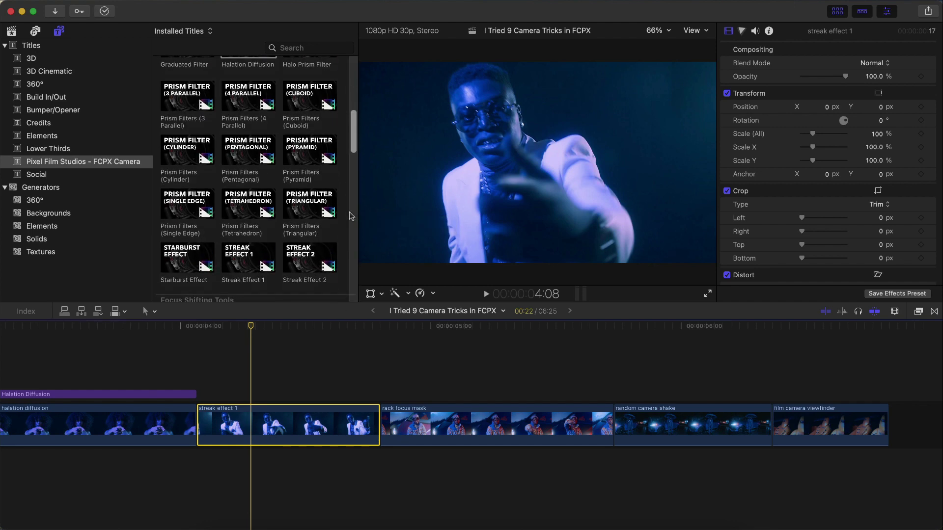
pyautogui.scroll(5, 236, 240)
pyautogui.scroll(-5, 251, 255)
pyautogui.moveTo(240, 256)
pyautogui.mouseDown()
pyautogui.moveTo(228, 257)
pyautogui.moveTo(197, 347)
pyautogui.moveTo(203, 362)
pyautogui.mouseUp()
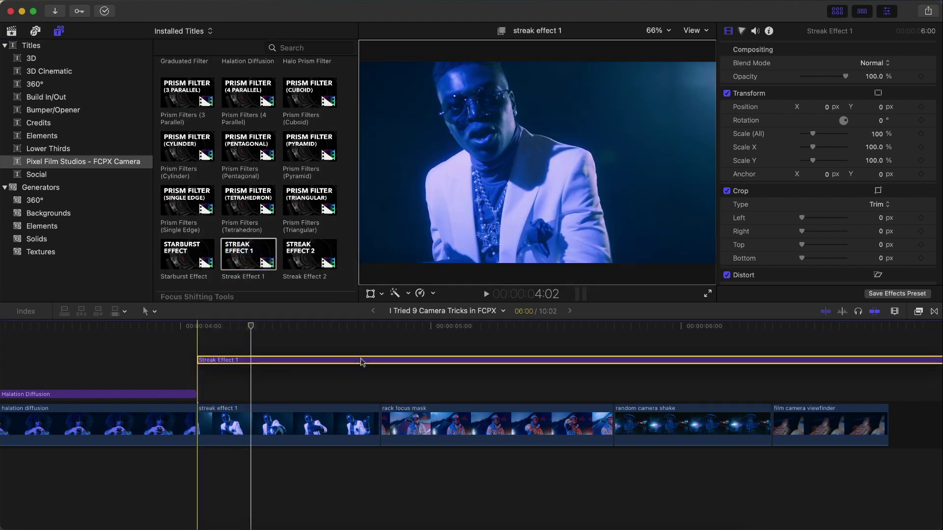
pyautogui.moveTo(360, 362); pyautogui.dragTo(383, 392)
pyautogui.press('super+b')
pyautogui.click(403, 395)
pyautogui.press('Delete')
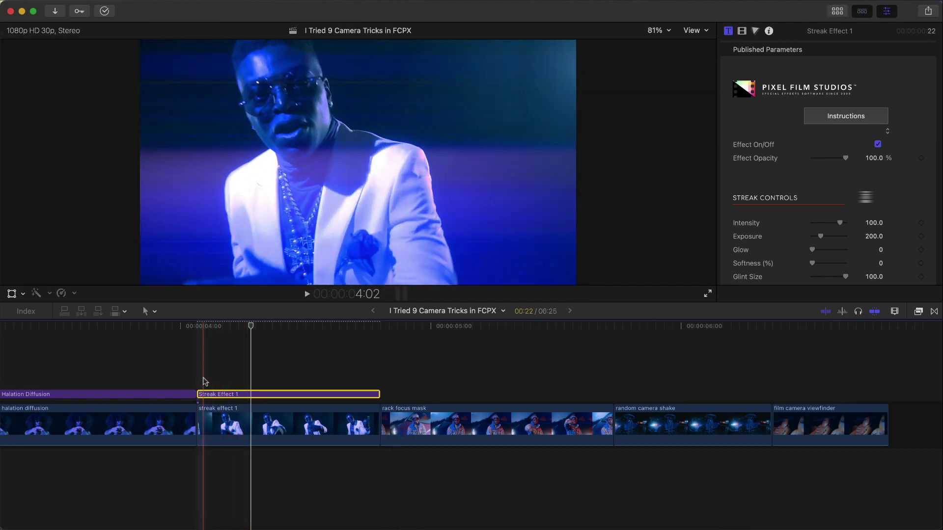
# Switch the Streak Effect 1 title off and on, and play the sixth clip to compare the look
pyautogui.press('v')
pyautogui.press('v')
pyautogui.press('v')
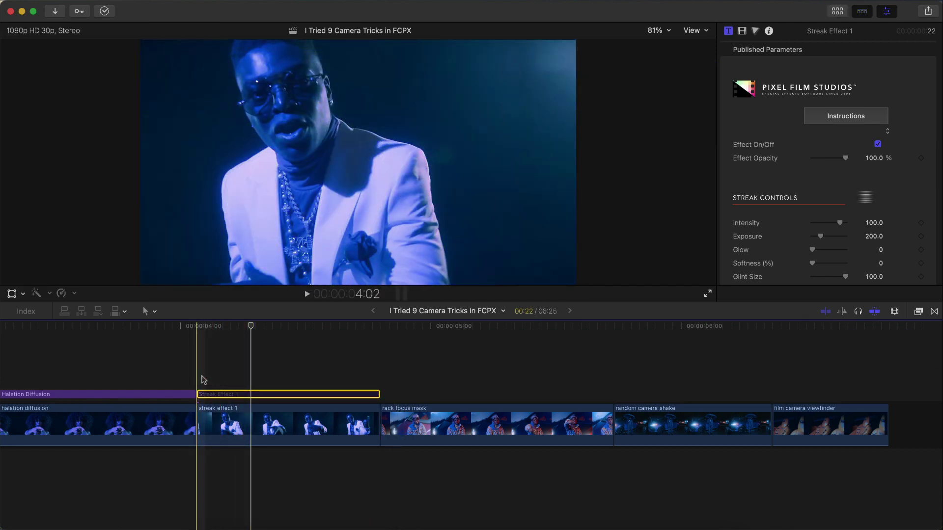
pyautogui.press('space')
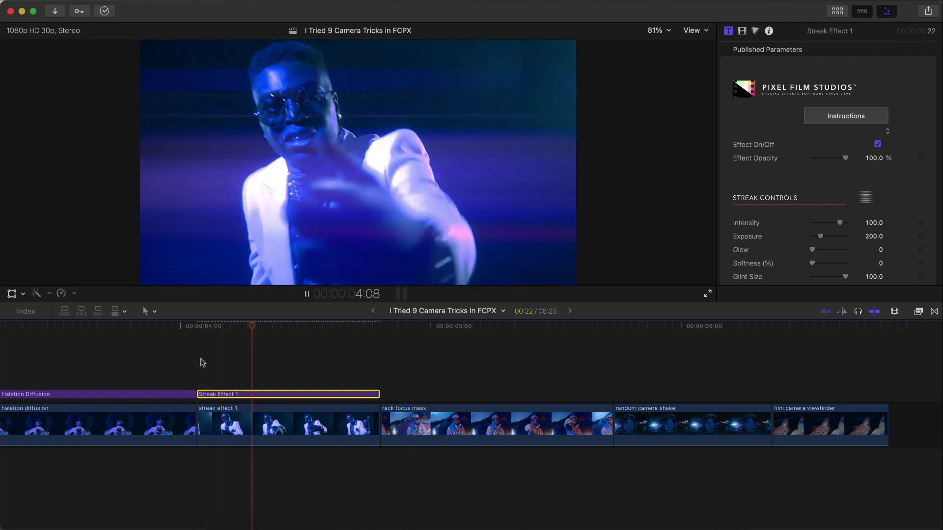
pyautogui.press('space')
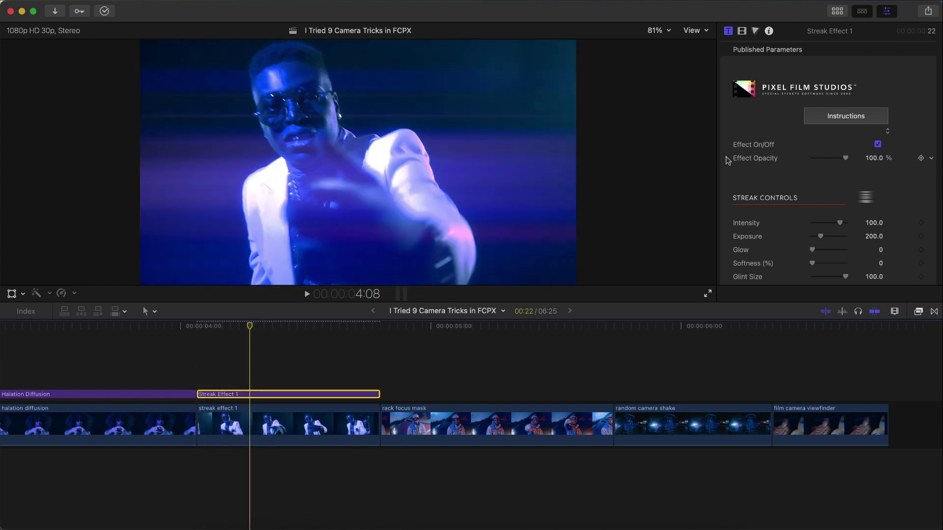
# Set the streak effect's opacity to 74.49%, intensity to 90.25, glow to 18.45 and glint size to about 28, and preview it
pyautogui.moveTo(842, 159)
pyautogui.mouseDown()
pyautogui.moveTo(821, 158)
pyautogui.moveTo(836, 157)
pyautogui.mouseUp()
pyautogui.scroll(-2, 839, 196)
pyautogui.moveTo(840, 207); pyautogui.dragTo(833, 210)
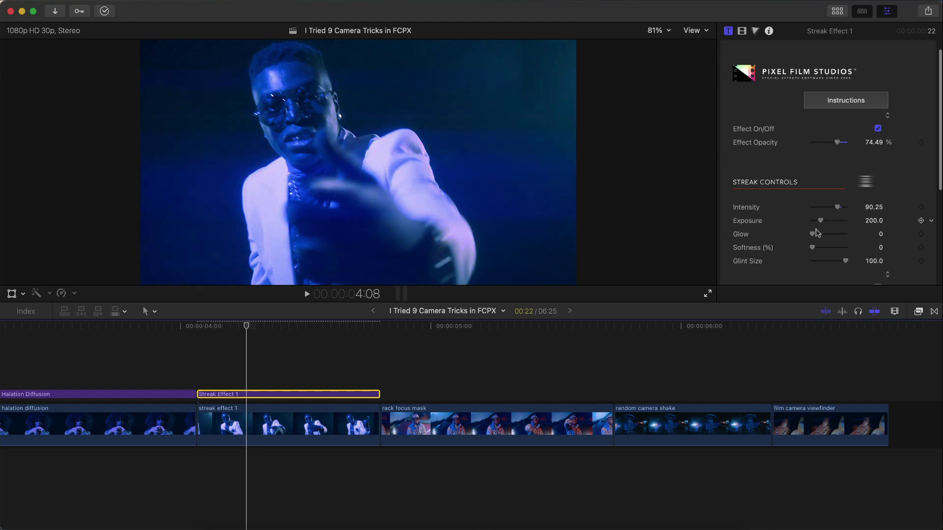
pyautogui.scroll(-4, 835, 241)
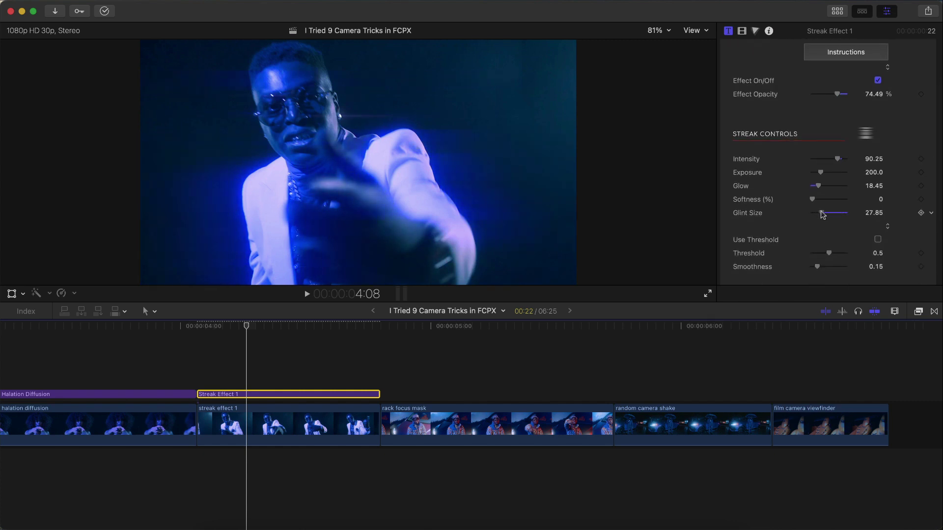
pyautogui.moveTo(822, 215); pyautogui.dragTo(824, 214)
pyautogui.scroll(-9, 869, 224)
pyautogui.scroll(14, 854, 102)
pyautogui.press('space')
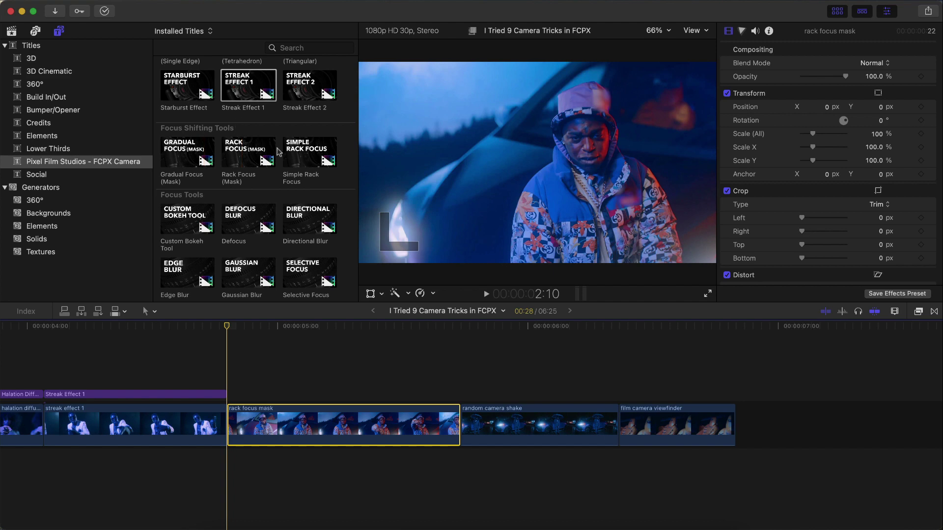
# Add the Simple Rack Focus title above the seventh clip at the clip's length and play it
pyautogui.click(240, 150)
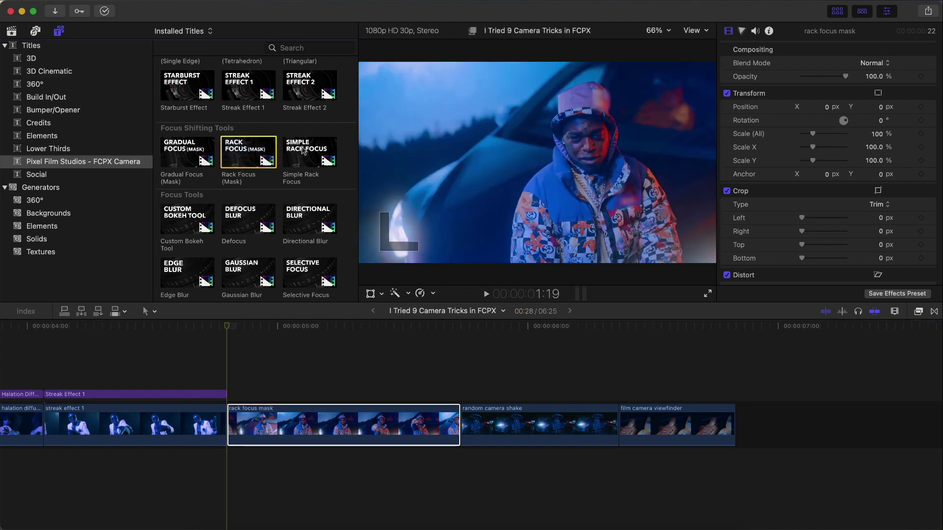
pyautogui.click(299, 148)
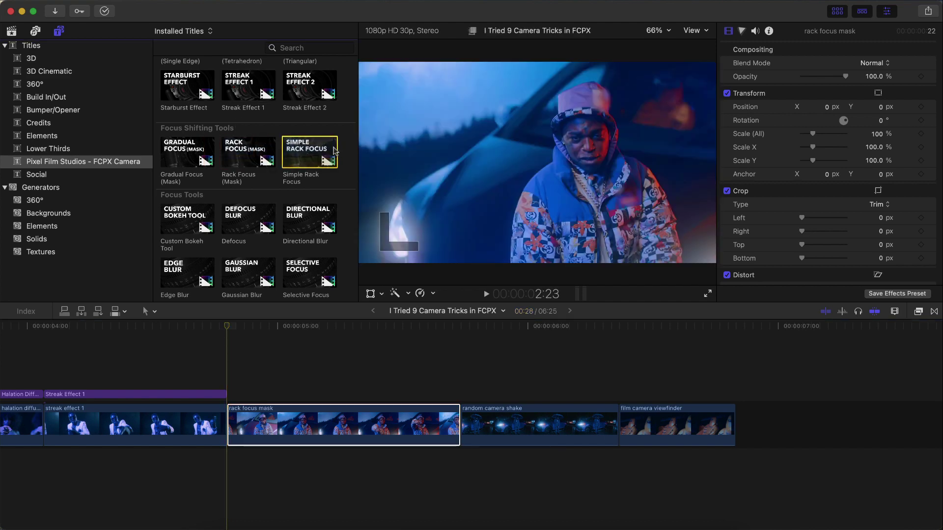
pyautogui.moveTo(312, 146); pyautogui.dragTo(232, 390)
pyautogui.press('space')
pyautogui.press('space')
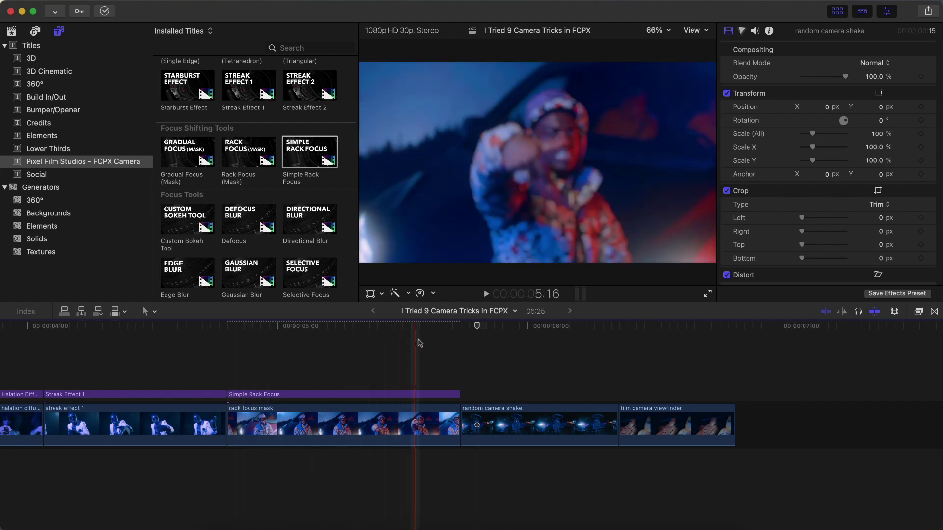
# Set the Simple Rack Focus title's Focus Type to End Focus and its Animation Duration to 1.0 Seconds
pyautogui.click(343, 394)
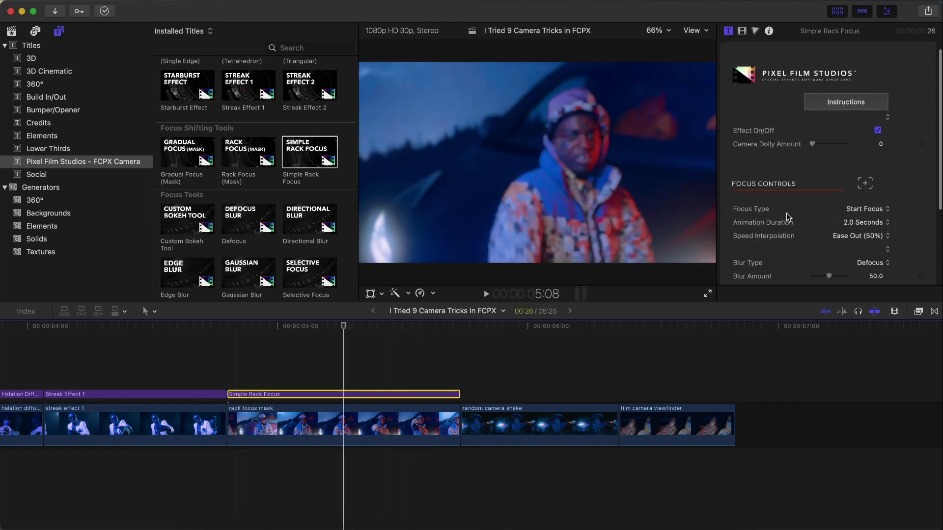
pyautogui.click(860, 209)
pyautogui.click(862, 224)
pyautogui.scroll(-3, 810, 207)
pyautogui.press('Up')
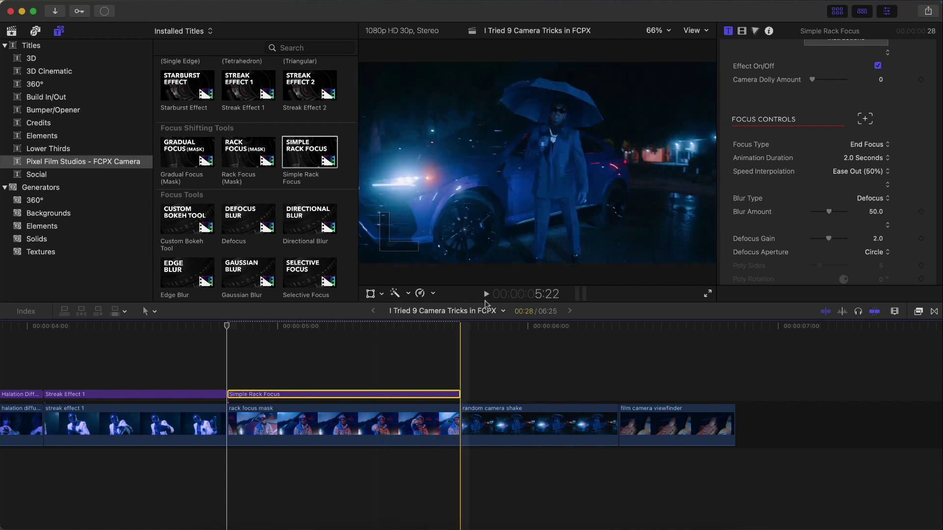
pyautogui.scroll(-2, 870, 183)
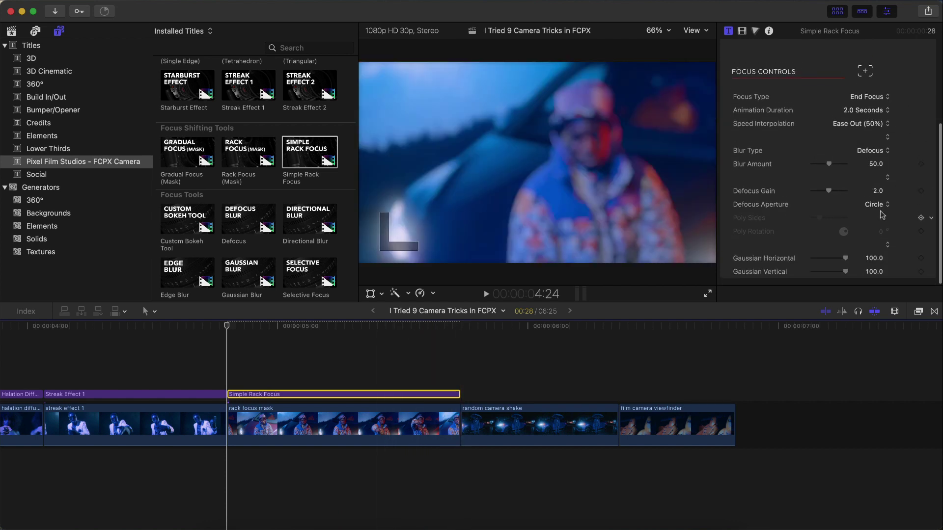
pyautogui.click(874, 109)
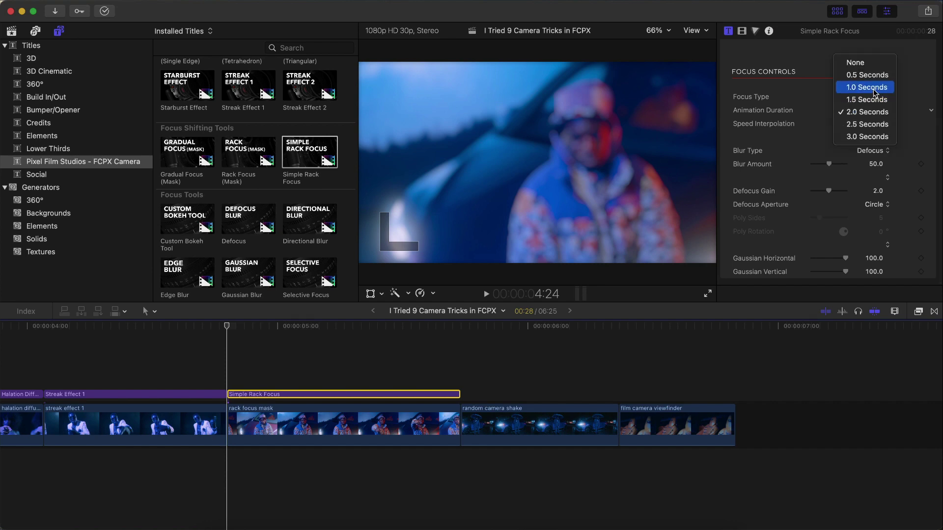
pyautogui.click(873, 87)
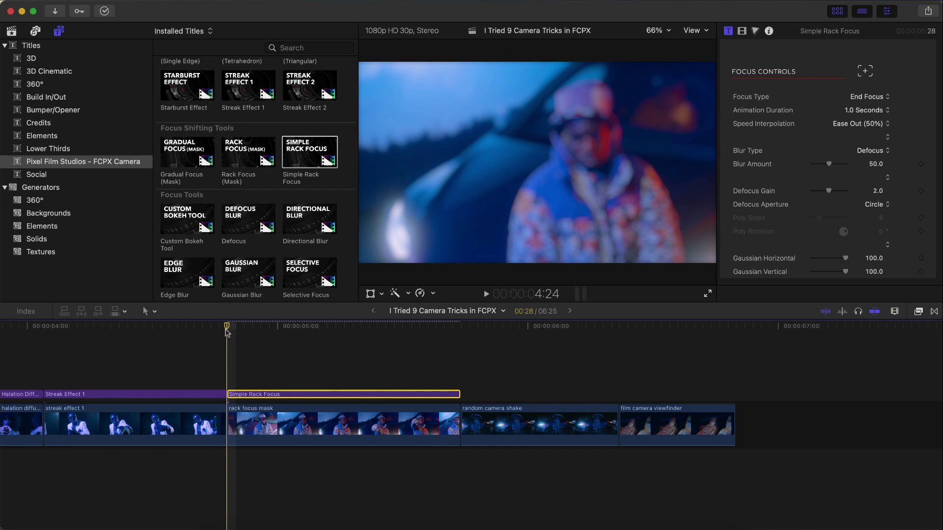
# Play the seventh clip from its start to preview the adjusted rack focus
pyautogui.press('space')
pyautogui.press('space')
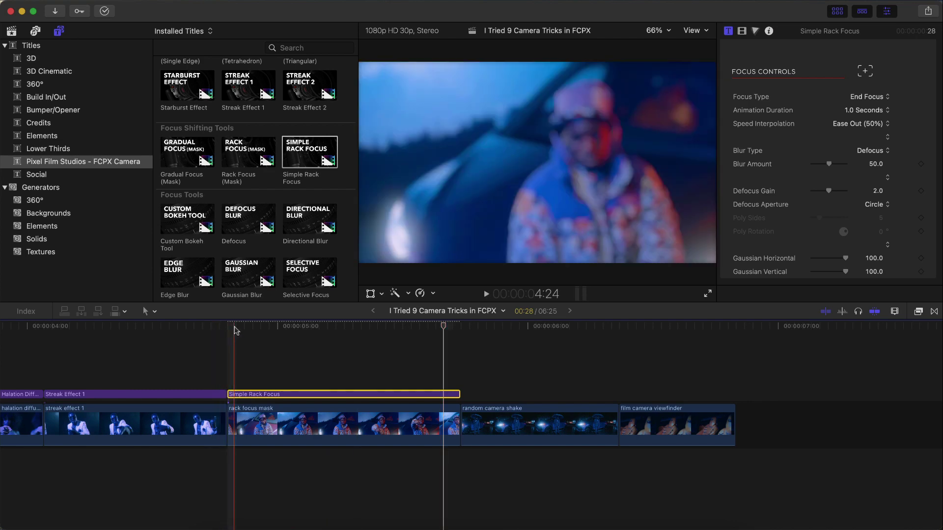
# Replay the rack focus effect over the seventh clip and step back through its frames
pyautogui.press('space')
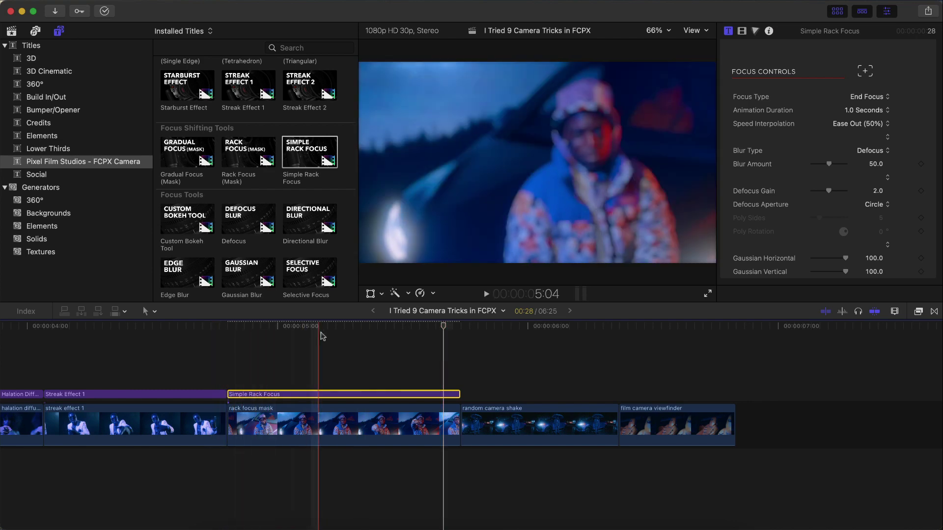
pyautogui.press('space')
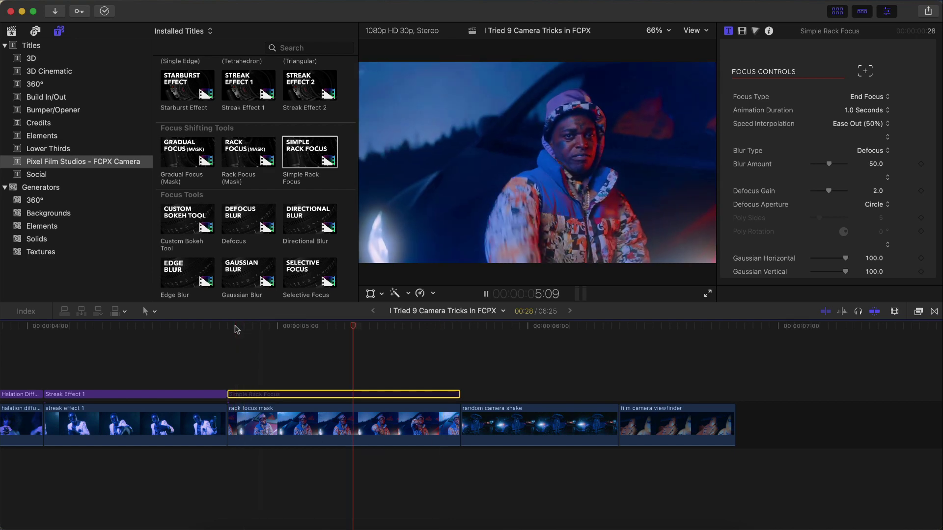
pyautogui.press('/')
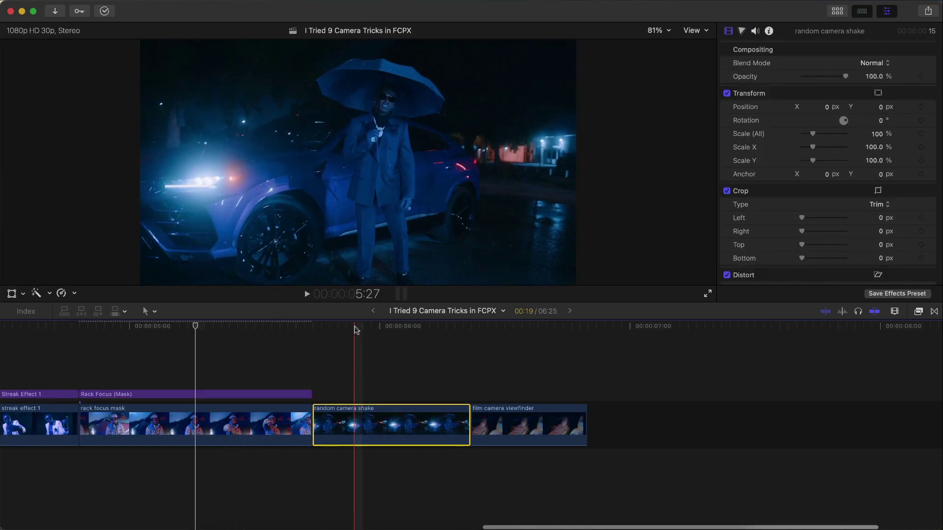
pyautogui.press('Left')
pyautogui.press('Left')
pyautogui.press('Left')
pyautogui.press('Left')
pyautogui.click(840, 14)
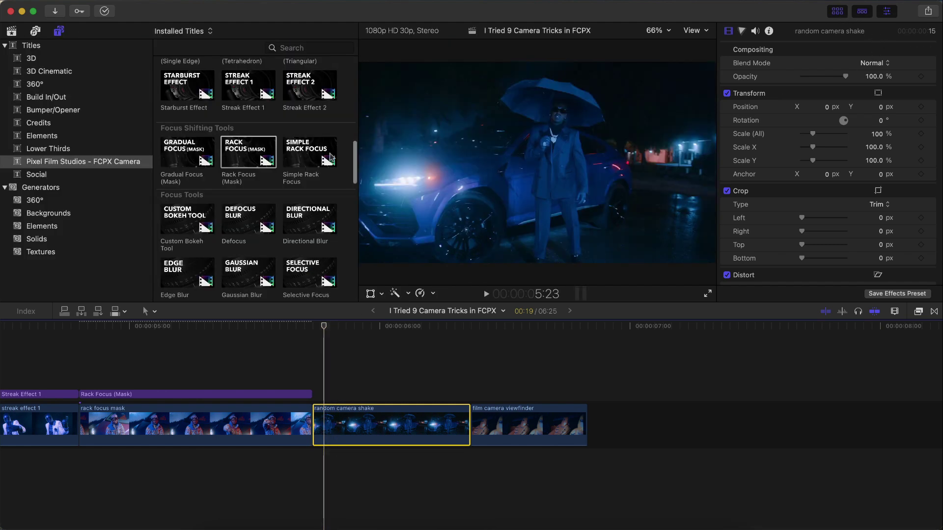
# Add the Random Camera Shake title above the eighth clip and cut it to the clip's length
pyautogui.scroll(-5, 177, 143)
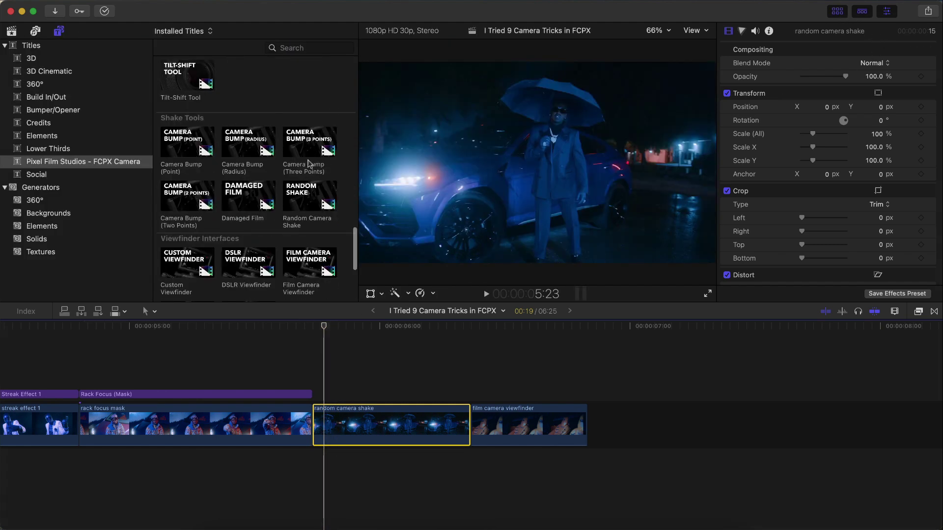
pyautogui.moveTo(304, 203); pyautogui.dragTo(314, 363)
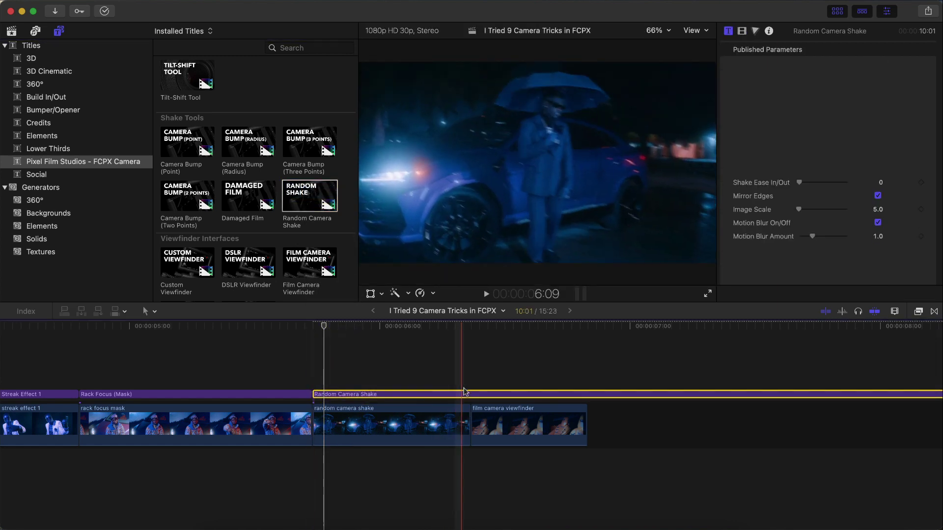
pyautogui.press('super+b')
pyautogui.click(499, 392)
pyautogui.press('Delete')
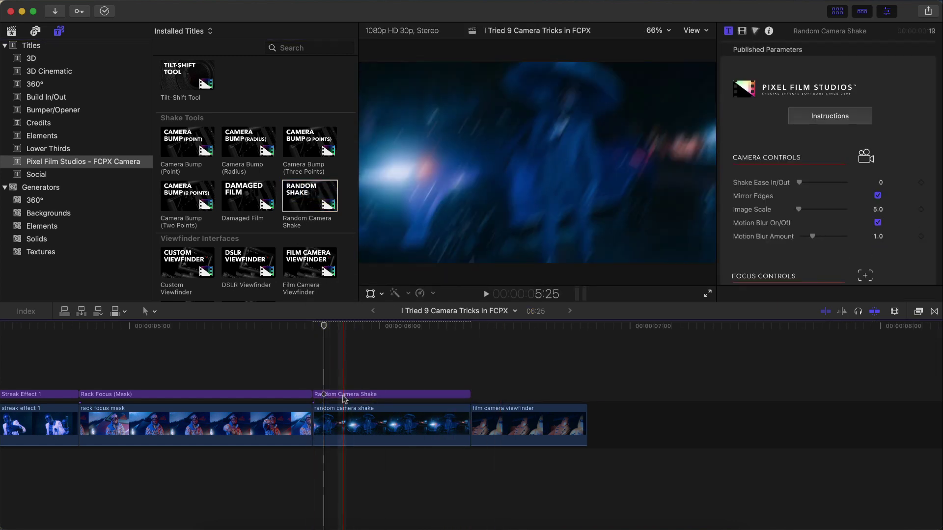
pyautogui.click(345, 394)
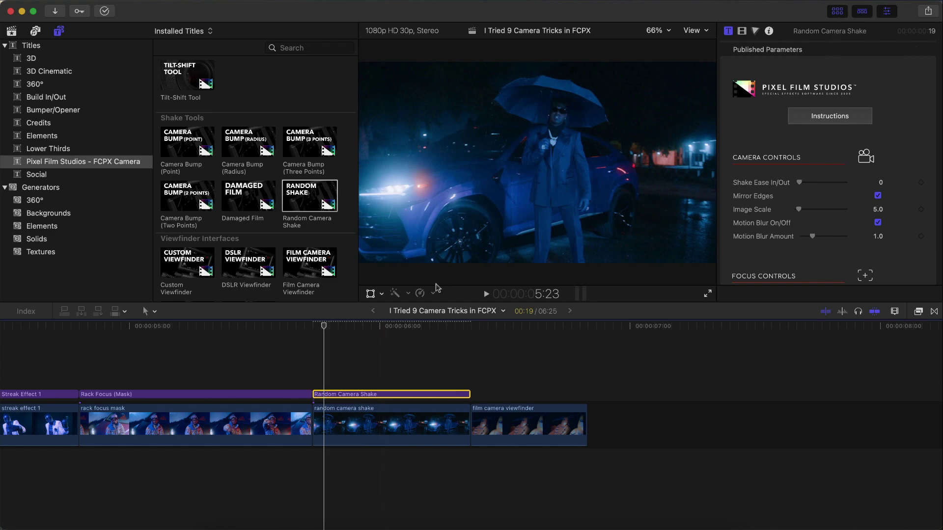
# Hide the titles browser and preview the random camera shake over the eighth clip
pyautogui.click(850, 11)
pyautogui.press('space')
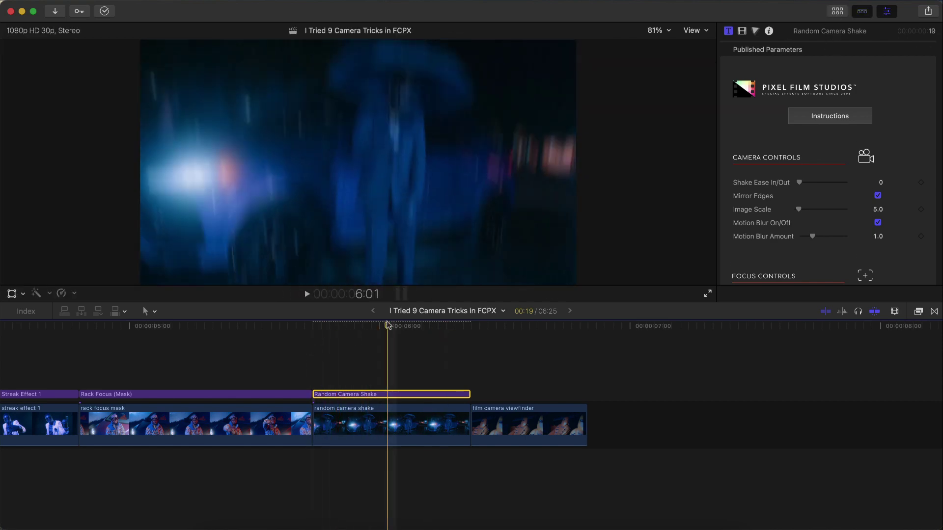
pyautogui.press('space')
pyautogui.moveTo(328, 331)
pyautogui.mouseDown()
pyautogui.moveTo(373, 338)
pyautogui.moveTo(340, 340)
pyautogui.mouseUp()
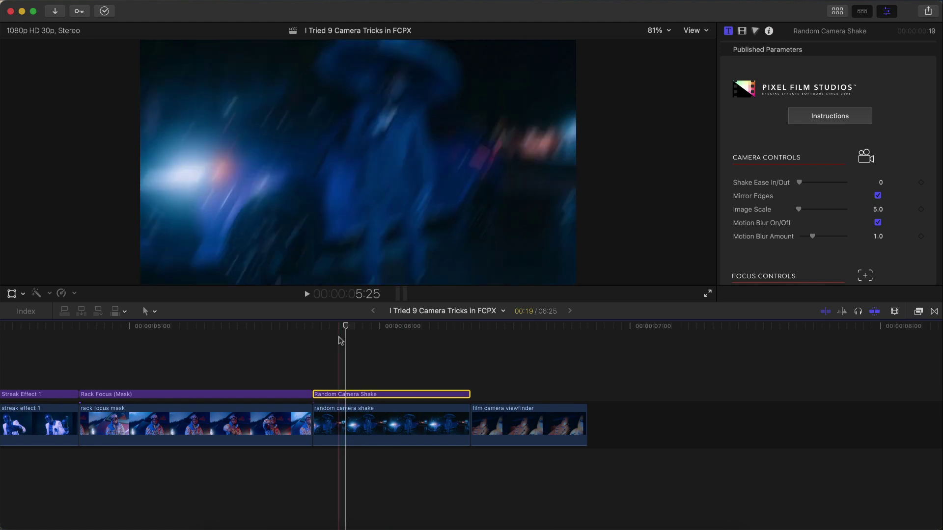
pyautogui.click(372, 336)
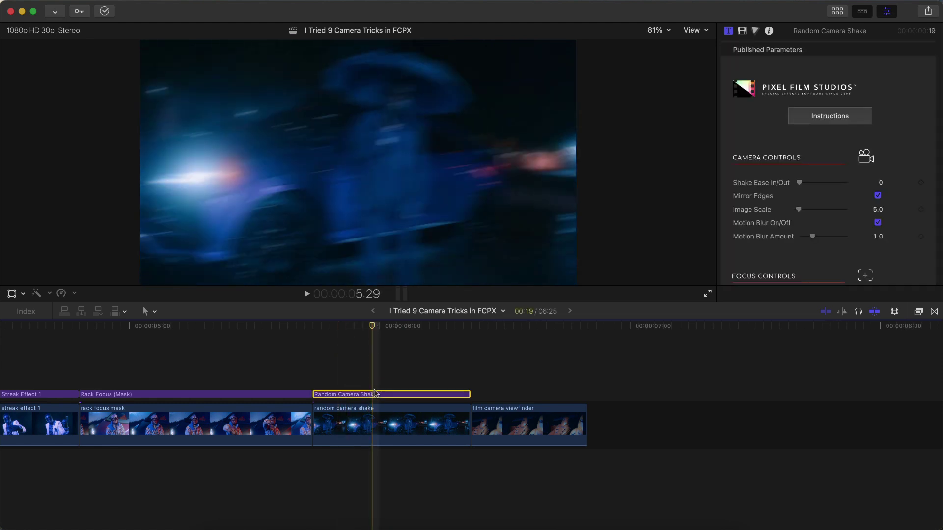
# Set the Random Camera Shake title's Focus Speed to 5.19 and Focus Jitter to 6.16
pyautogui.scroll(-5, 879, 164)
pyautogui.scroll(-10, 808, 203)
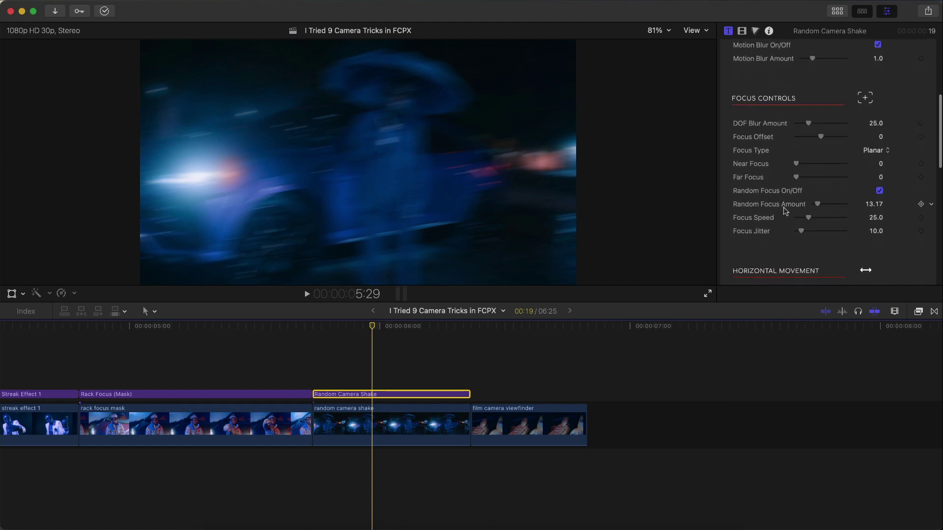
pyautogui.moveTo(801, 231); pyautogui.dragTo(799, 220)
# Set the shake's Horizontal Speed to 3.75, lower its Horizontal Jitter, and play the clip to check the motion
pyautogui.scroll(-12, 801, 211)
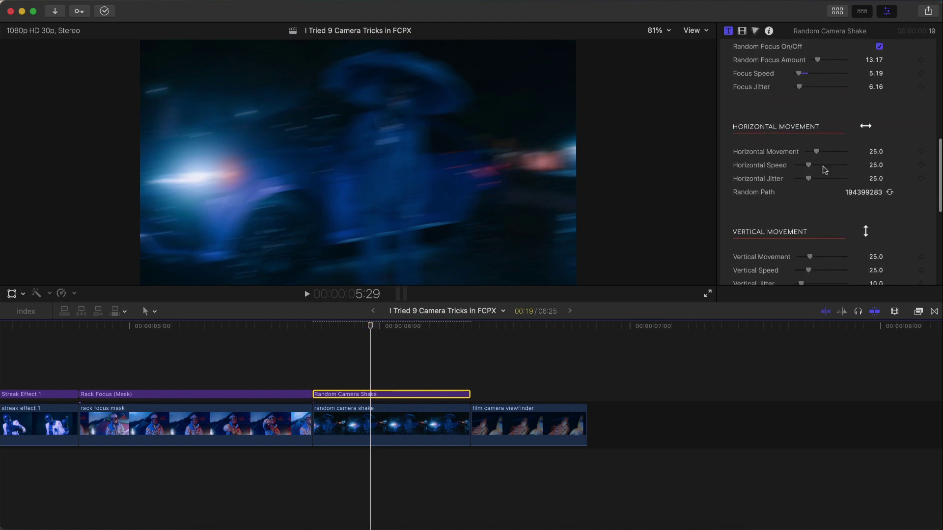
pyautogui.moveTo(803, 170); pyautogui.dragTo(798, 171)
pyautogui.press('space')
pyautogui.press('space')
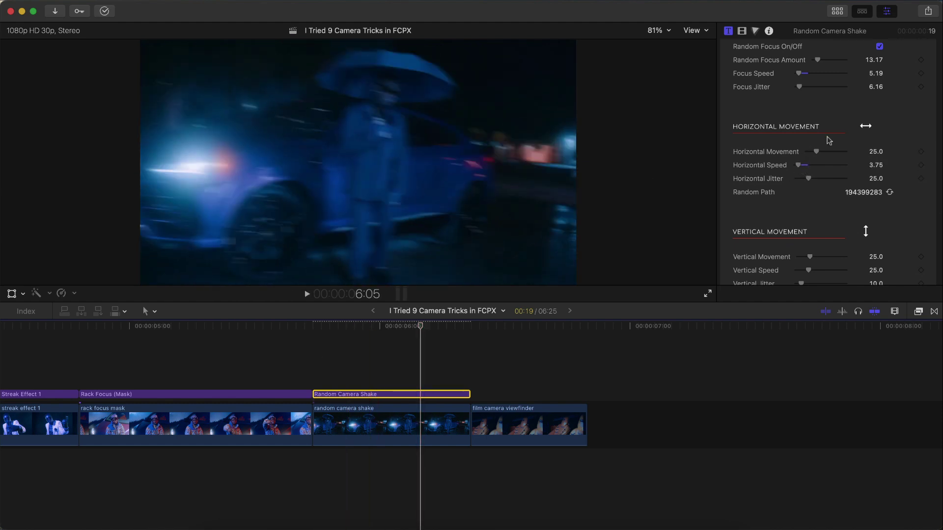
pyautogui.moveTo(800, 178); pyautogui.dragTo(799, 179)
# Lower the shake's Vertical Speed, set its Vertical Jitter to 3.95, and play the eighth clip from its start
pyautogui.press('space')
pyautogui.press('space')
pyautogui.scroll(-5, 737, 221)
pyautogui.moveTo(804, 215); pyautogui.dragTo(798, 229)
pyautogui.scroll(-5, 798, 229)
pyautogui.press('space')
pyautogui.press('space')
pyautogui.press('space')
pyautogui.click(315, 336)
pyautogui.press('space')
pyautogui.press('space')
pyautogui.press('space')
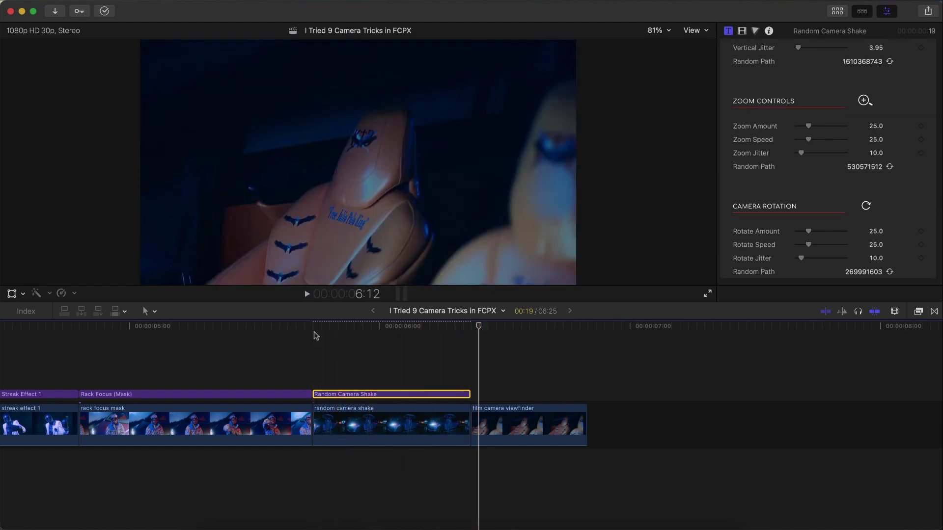
pyautogui.press('v')
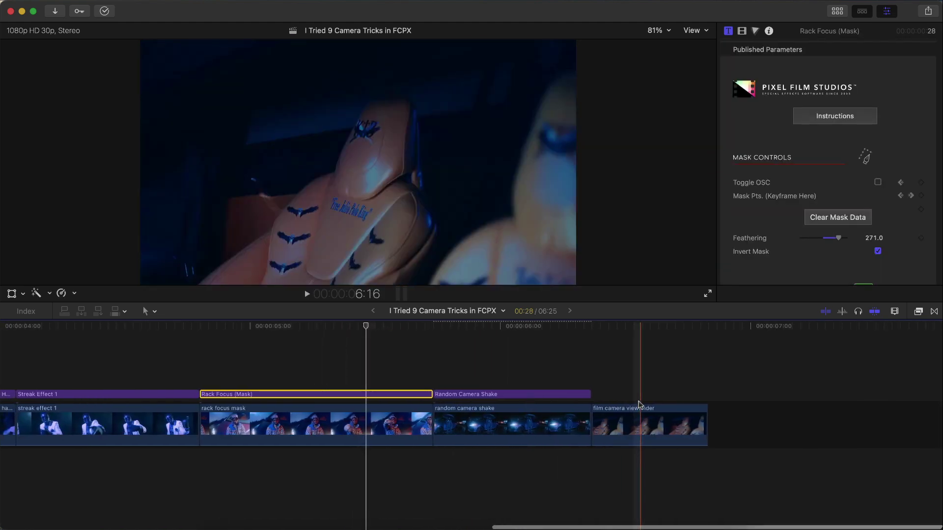
# Add the Film Camera Viewfinder title above the ninth clip, cut it to the clip's length and play it
pyautogui.click(614, 417)
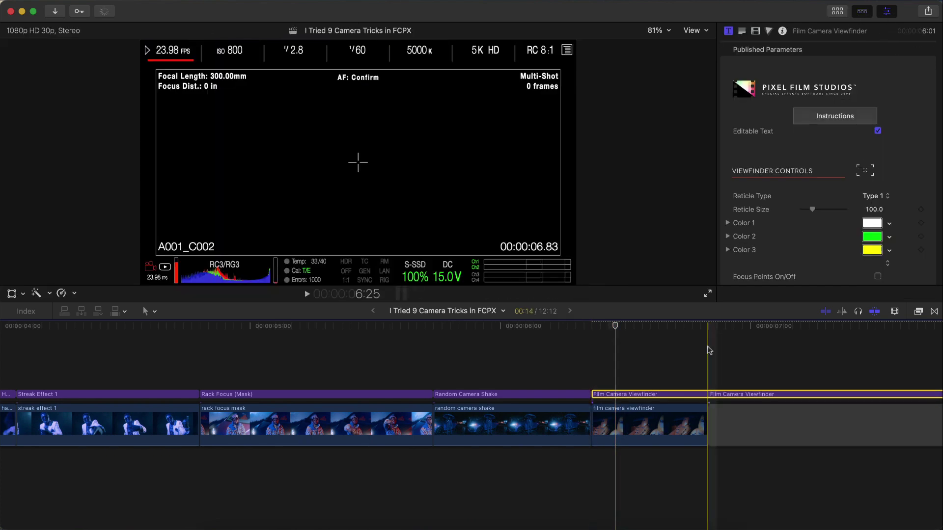
pyautogui.moveTo(764, 464); pyautogui.dragTo(761, 393)
pyautogui.press('Delete')
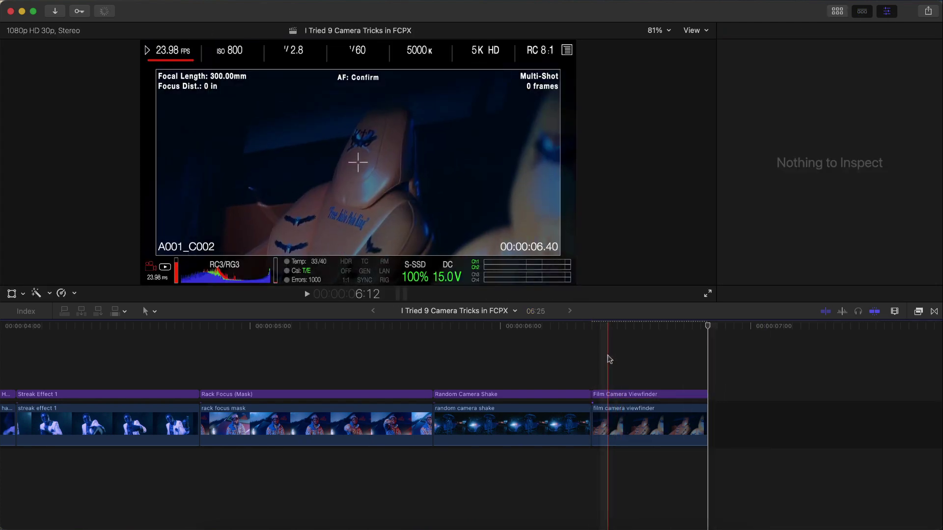
pyautogui.press('space')
pyautogui.hscroll(3, 596, 345)
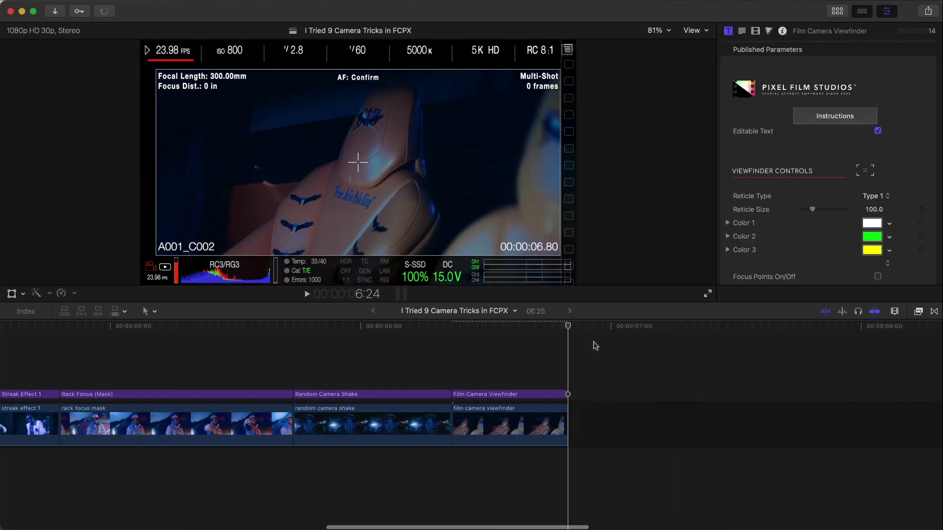
pyautogui.click(489, 326)
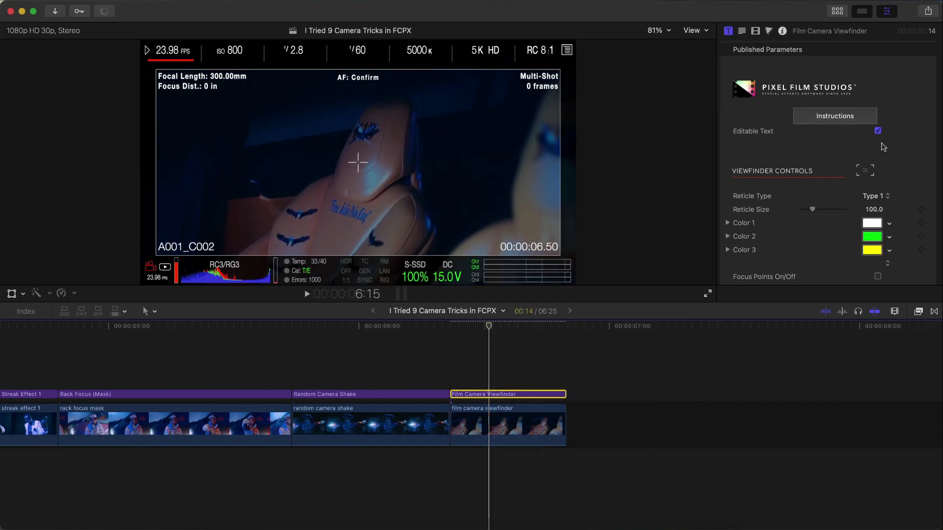
# Switch the viewfinder's Timecode and Use Current Time options off and back on, playing the clip in between
pyautogui.scroll(-15, 883, 146)
pyautogui.scroll(15, 881, 150)
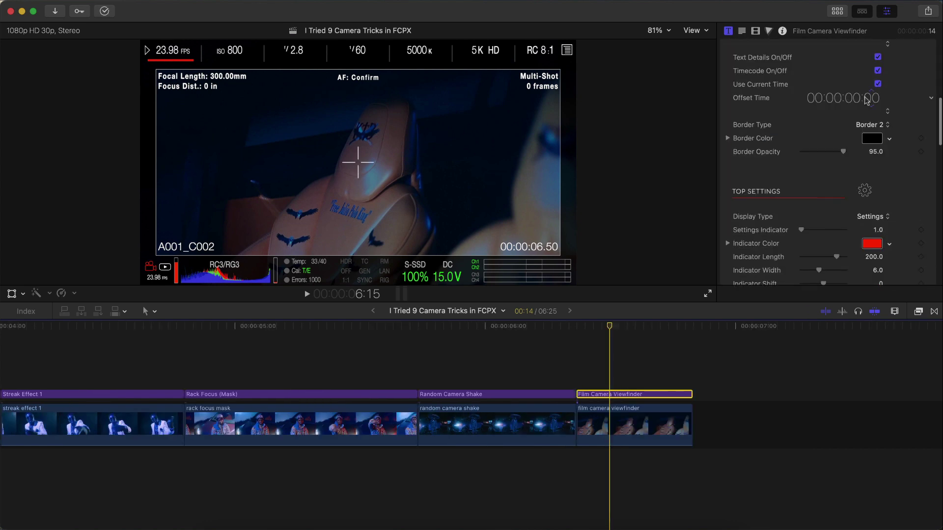
pyautogui.scroll(3, 867, 102)
pyautogui.click(877, 106)
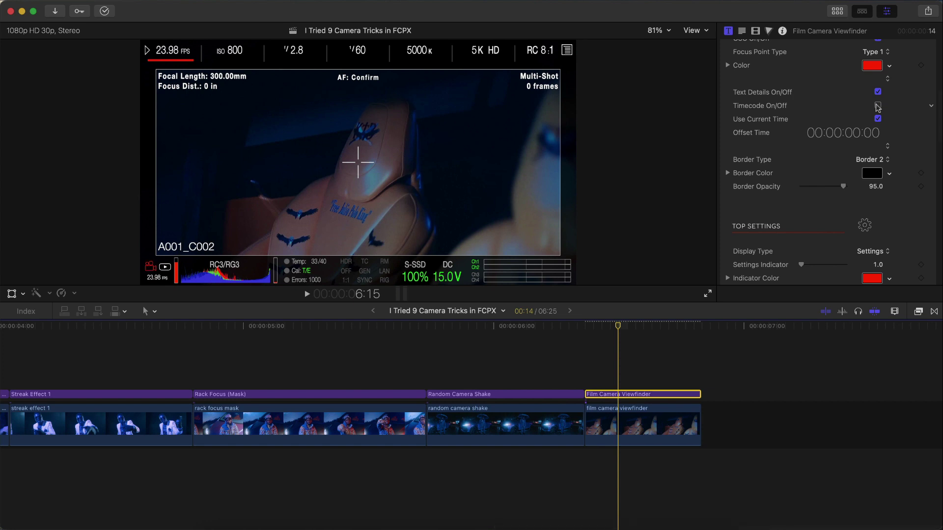
pyautogui.click(878, 106)
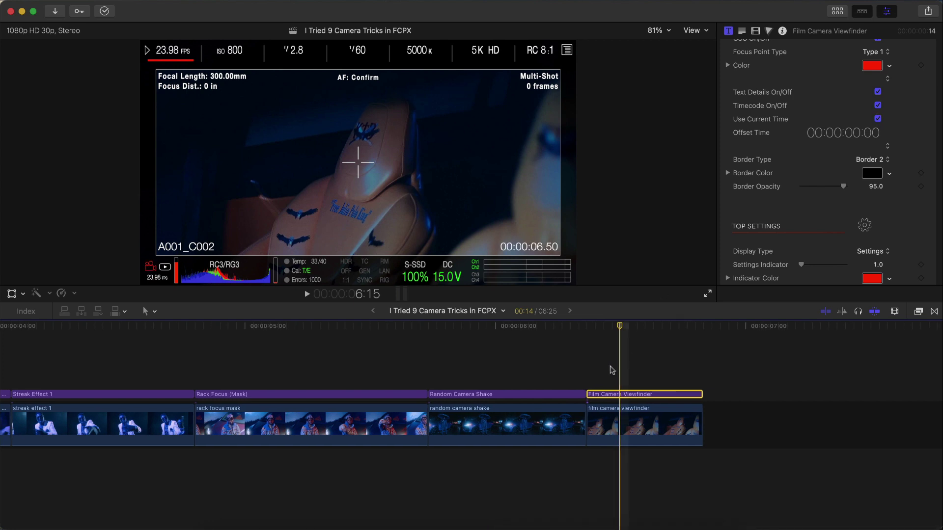
pyautogui.press('space')
pyautogui.click(877, 118)
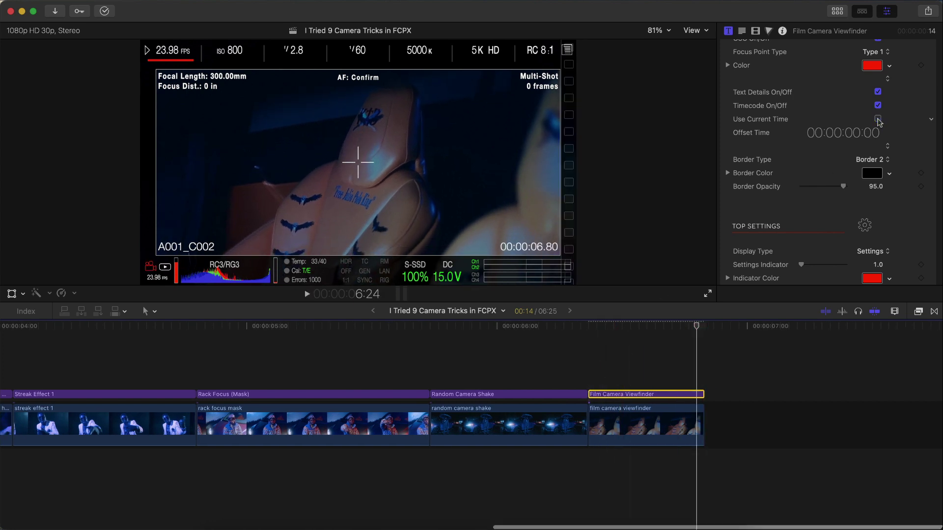
pyautogui.click(877, 119)
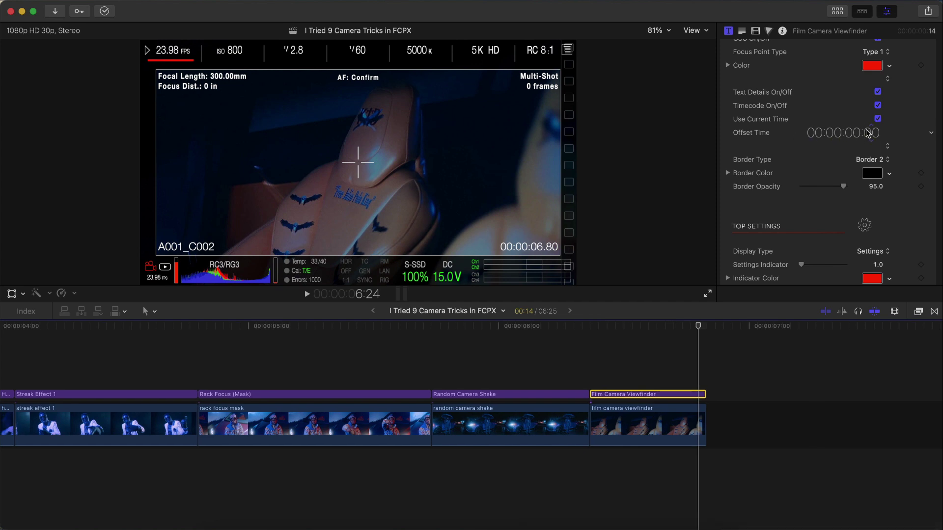
# Try a dark red Border Color on the Film Camera Viewfinder title
pyautogui.scroll(-3, 799, 204)
pyautogui.click(872, 100)
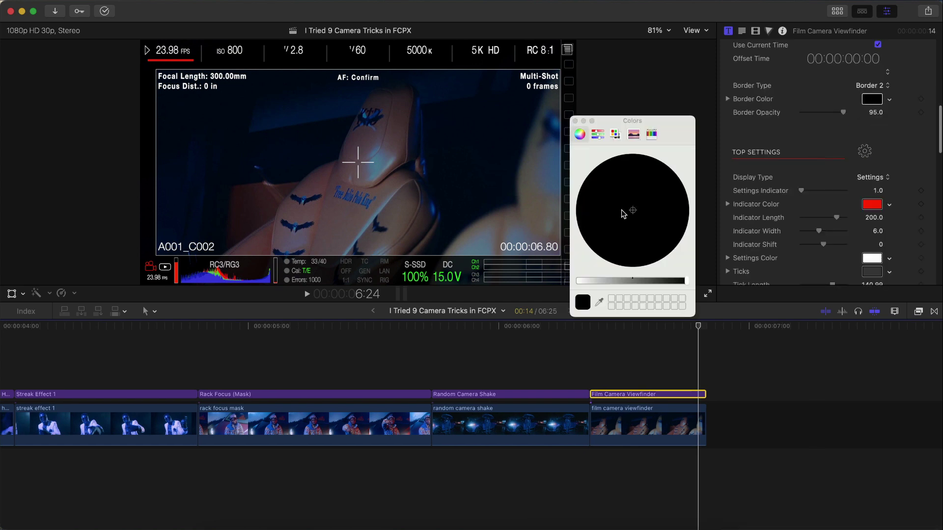
pyautogui.moveTo(633, 281); pyautogui.dragTo(612, 281)
pyautogui.click(679, 209)
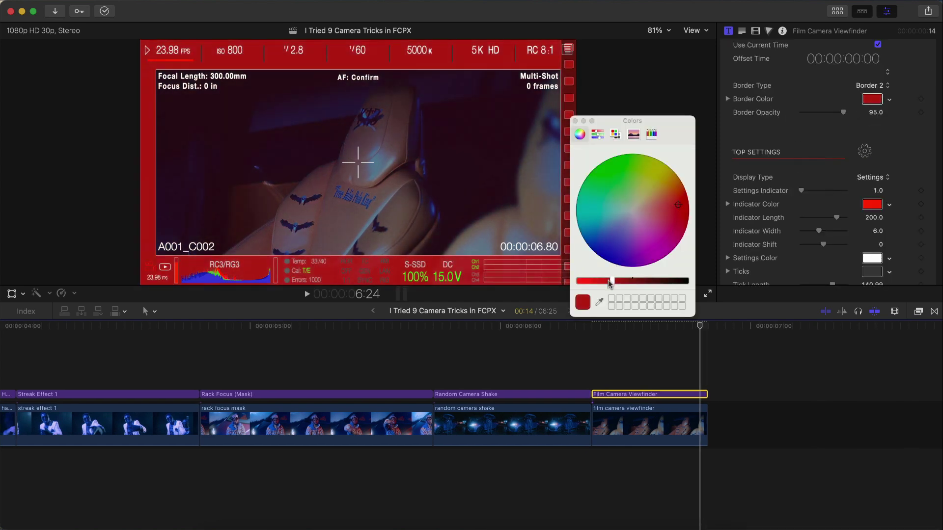
pyautogui.click(575, 121)
pyautogui.scroll(-4, 757, 63)
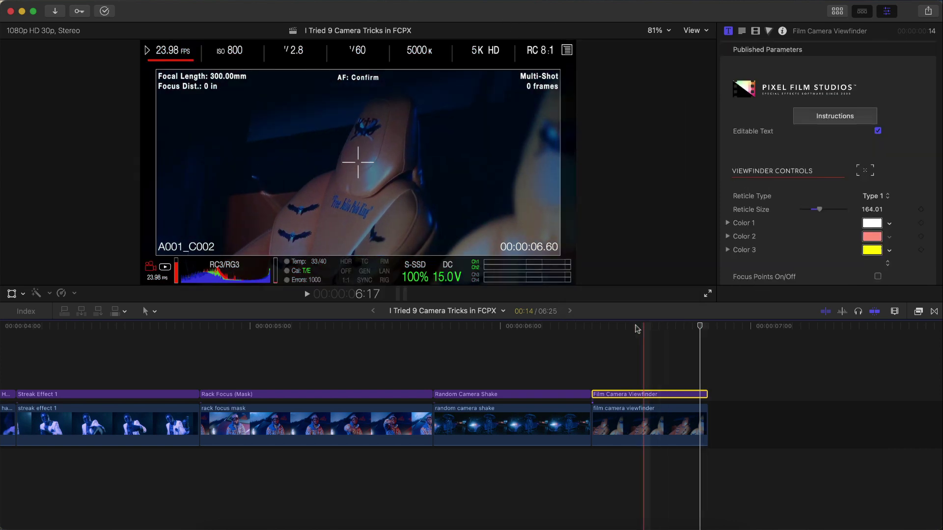
# Fit the whole timeline in view and play the edit with all nine camera effects
pyautogui.hotkey('shift', 'z')
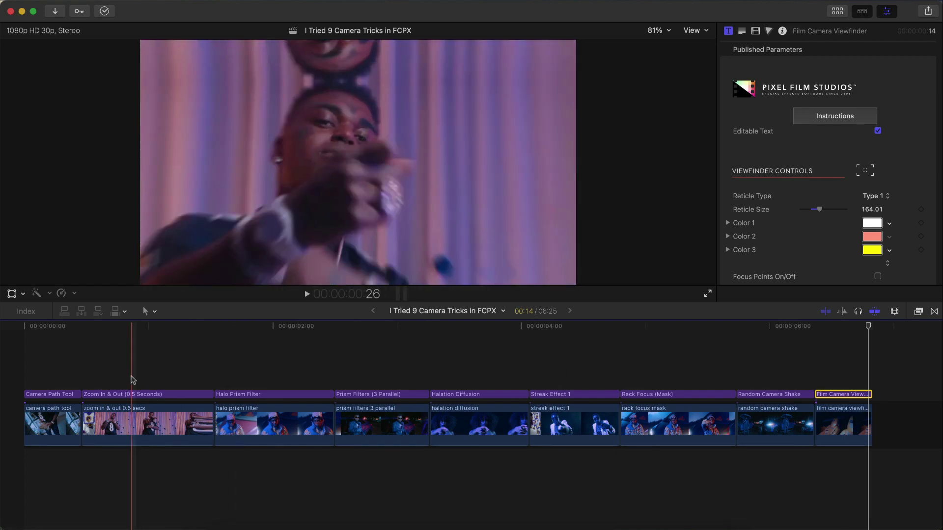
pyautogui.press('space')
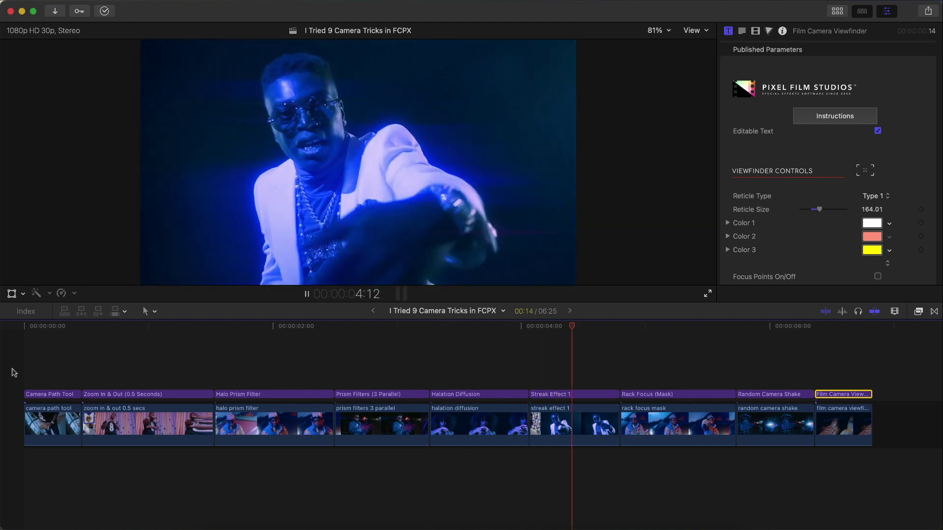
pyautogui.press('space')
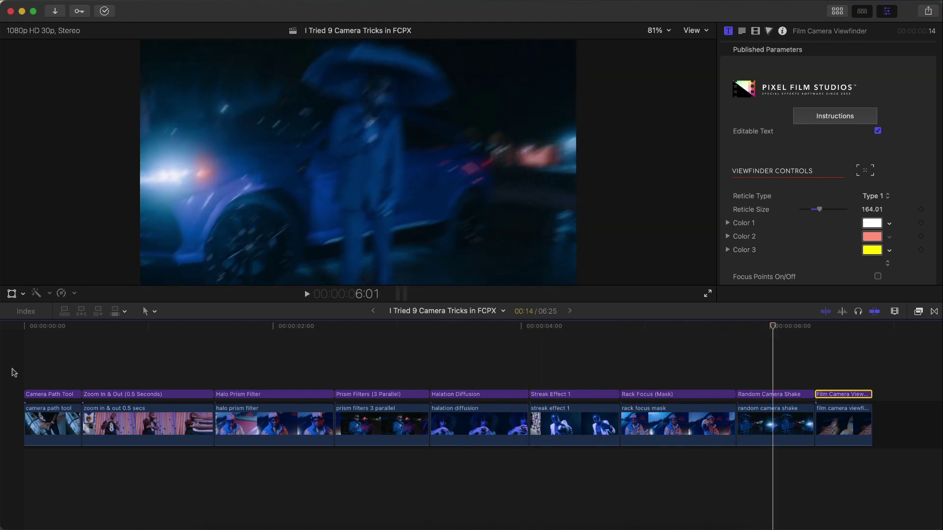
pyautogui.press('space')
pyautogui.press('space')
pyautogui.press('space')
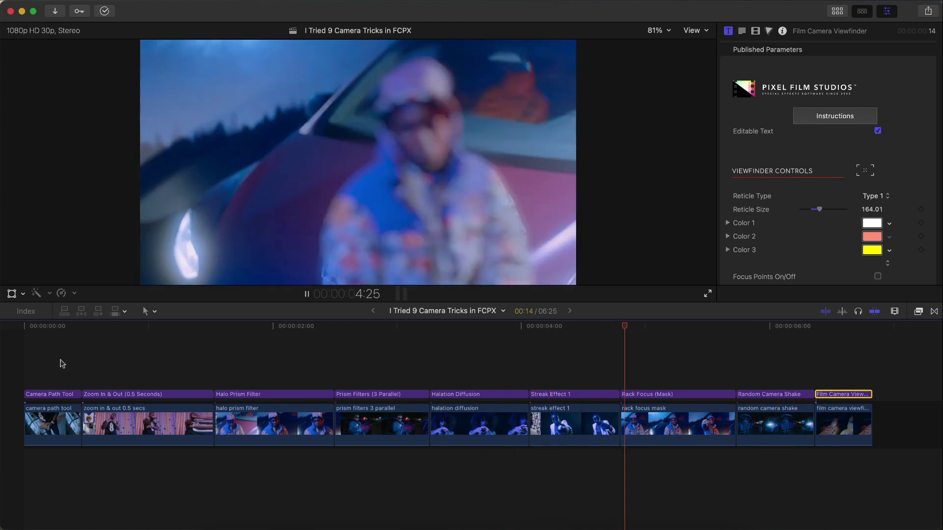
pyautogui.press('space')
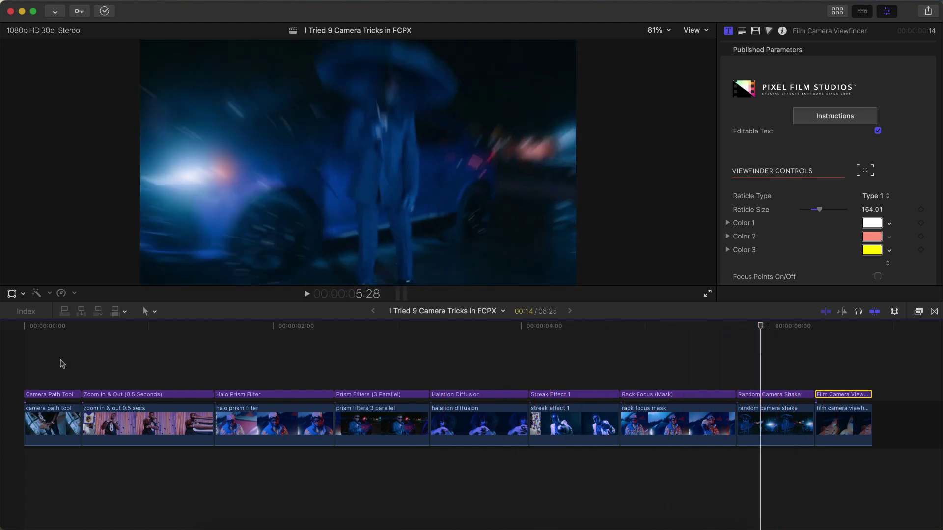